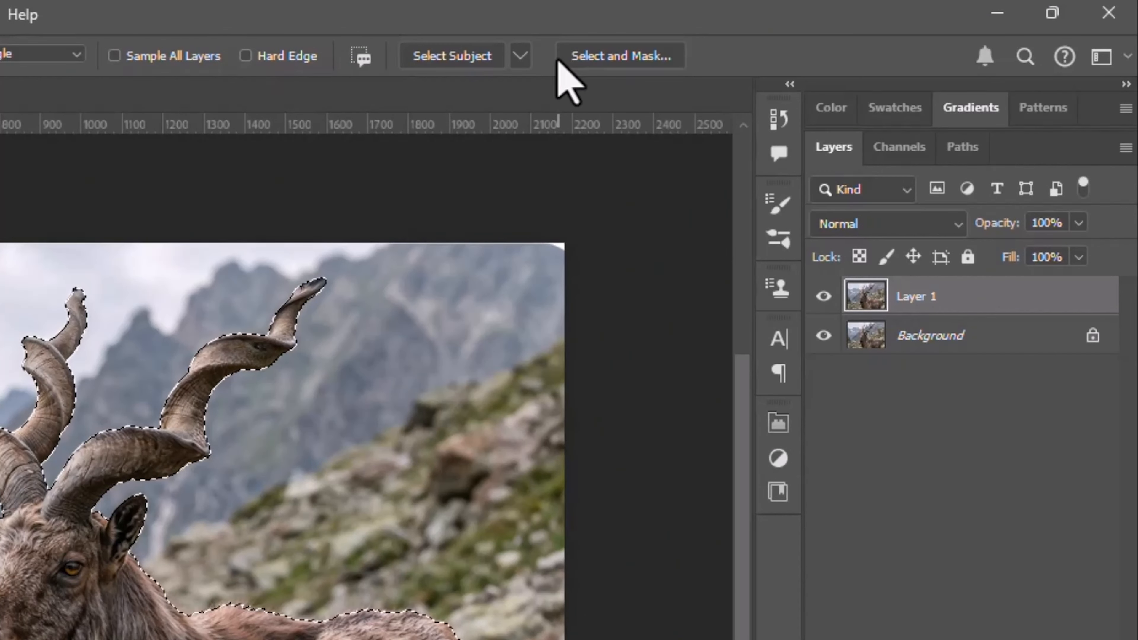
Check the markhor selection in Select and Mask, accept it with default settings, and copy the selected animal to a new layer
left_click(567, 61)
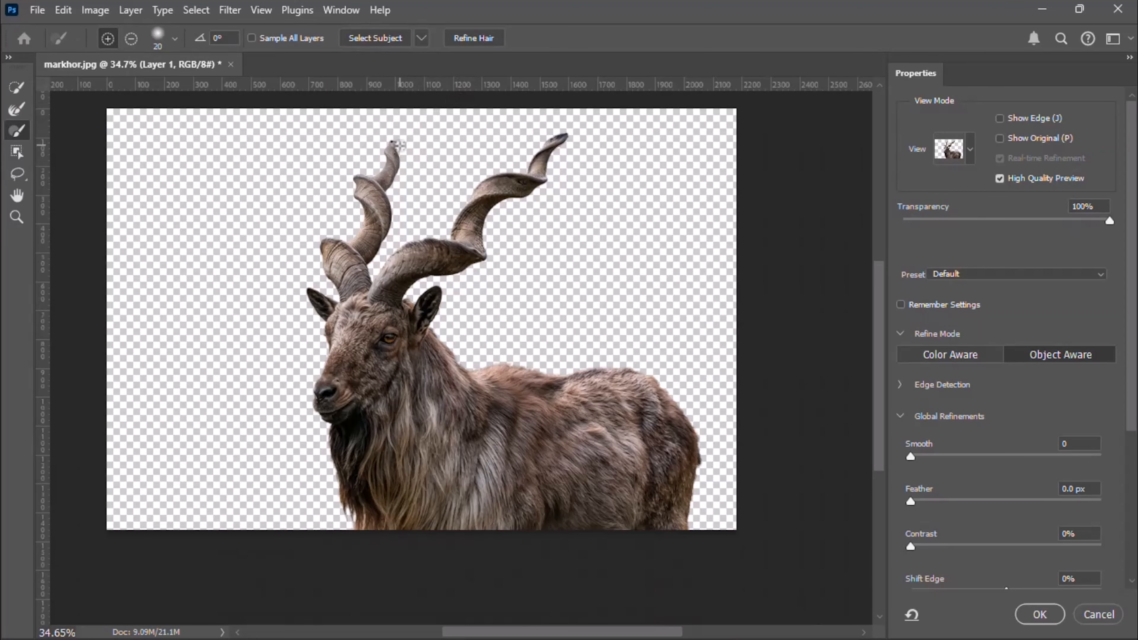
scroll(397, 144, "up", 3)
scroll(400, 146, "down", 3)
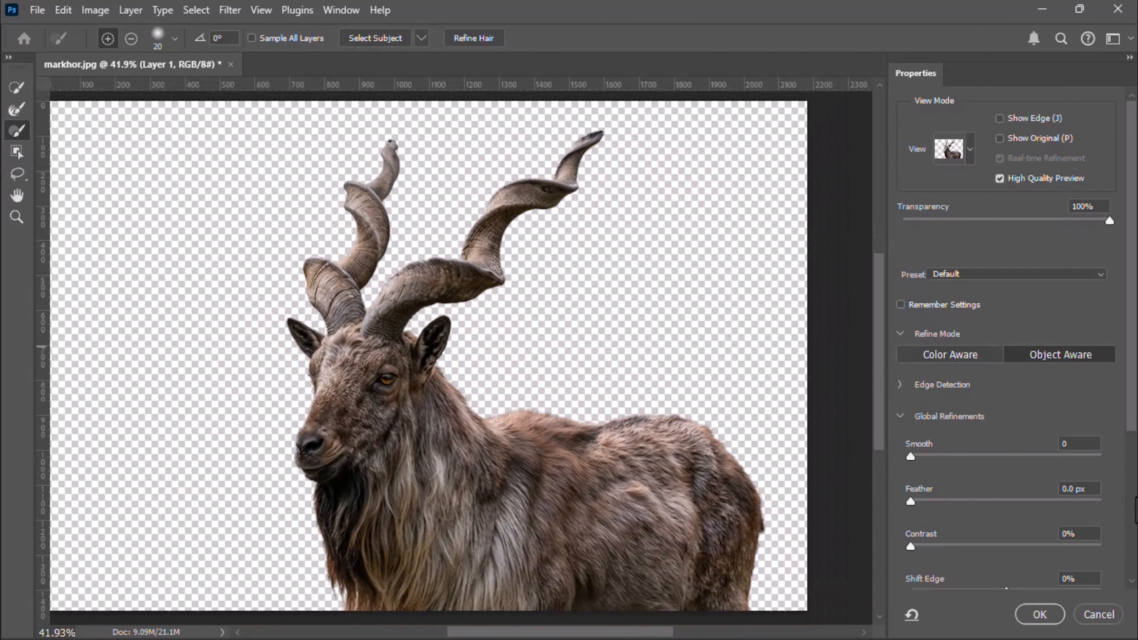
left_click(1039, 614)
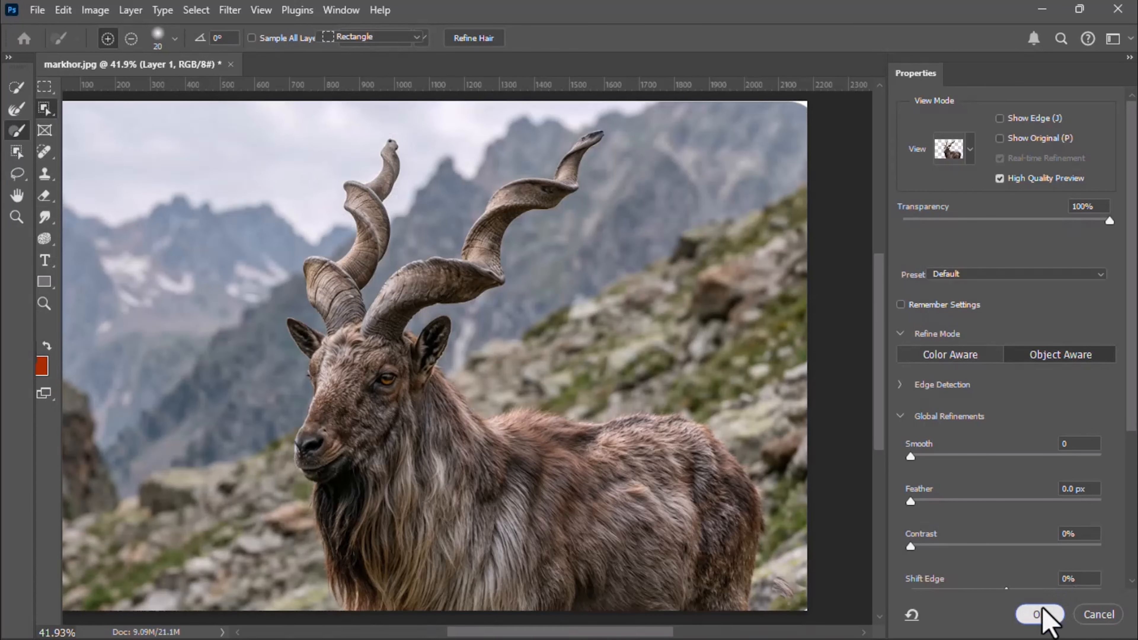
scroll(479, 300, "down", 1)
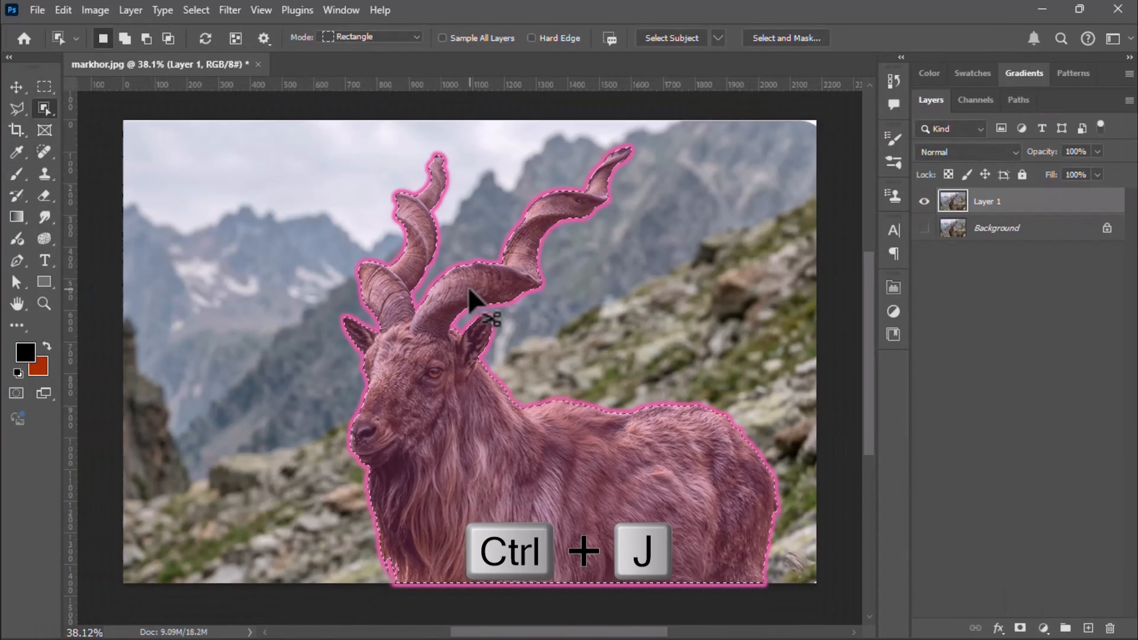
key("ctrl+j")
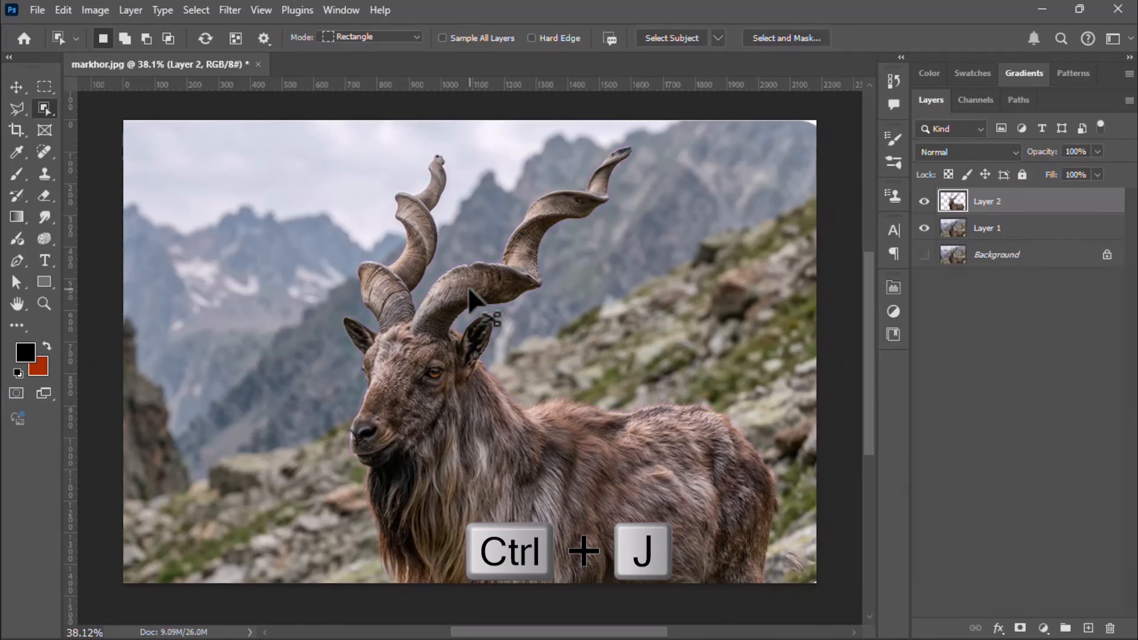
Select the full-photo Layer 1 with the Move tool and open it in the Camera Raw Filter
left_click(12, 84)
left_click(184, 182)
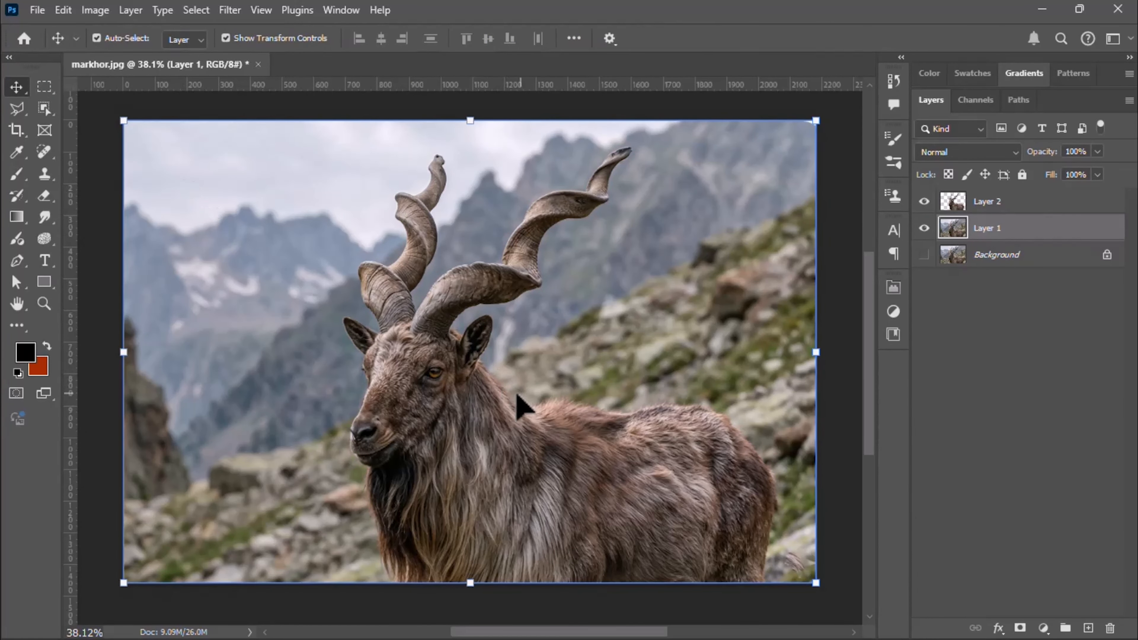
left_click(520, 403)
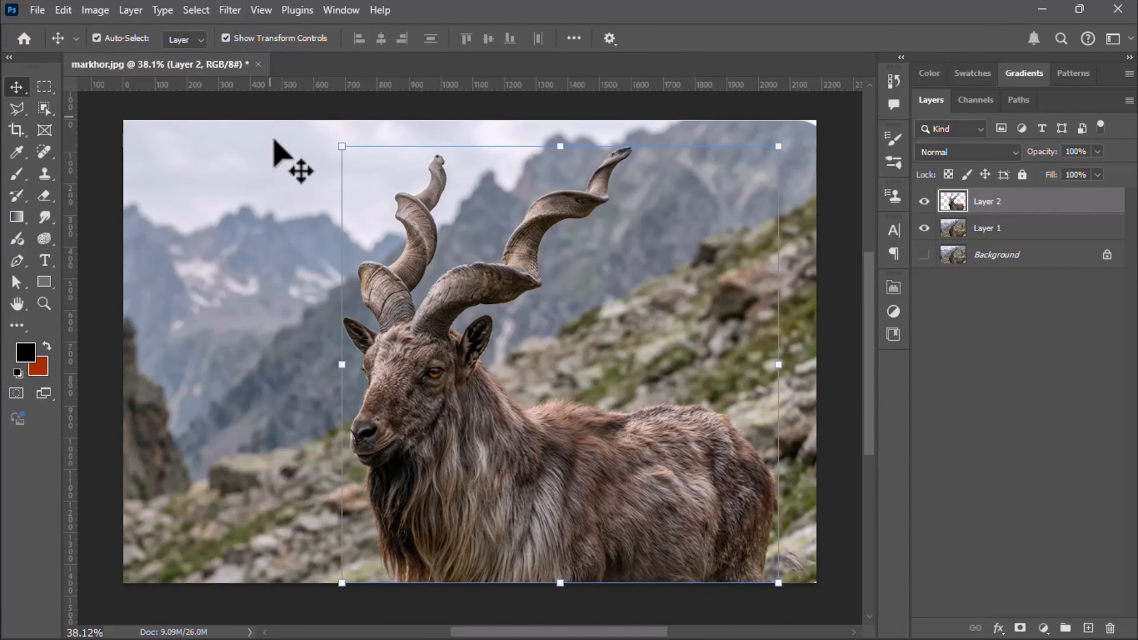
left_click(274, 141)
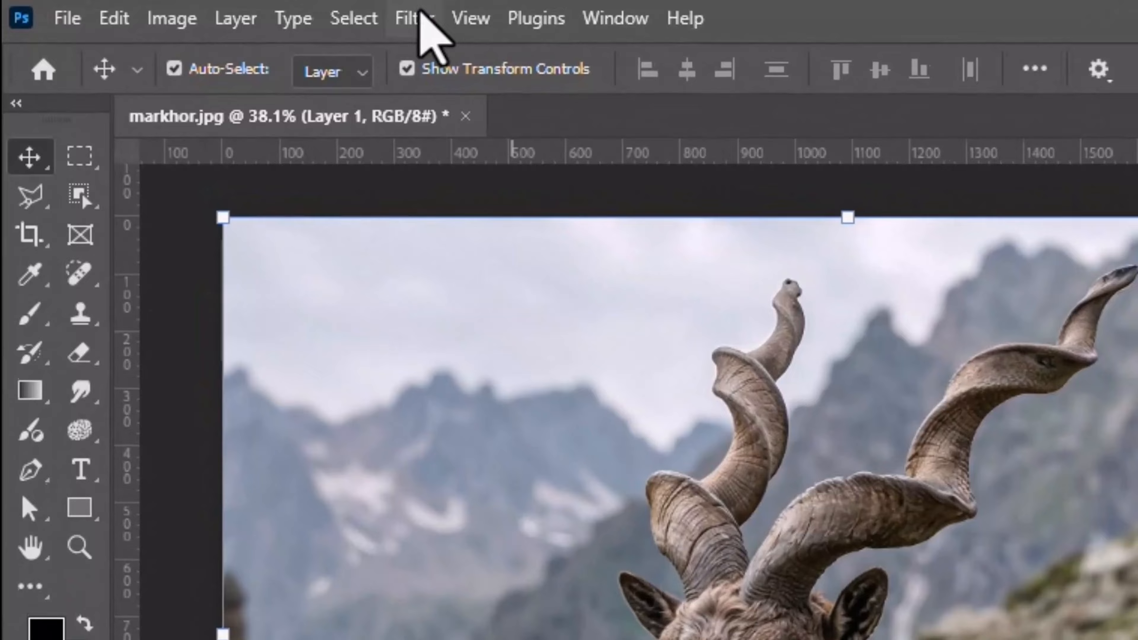
left_click(230, 10)
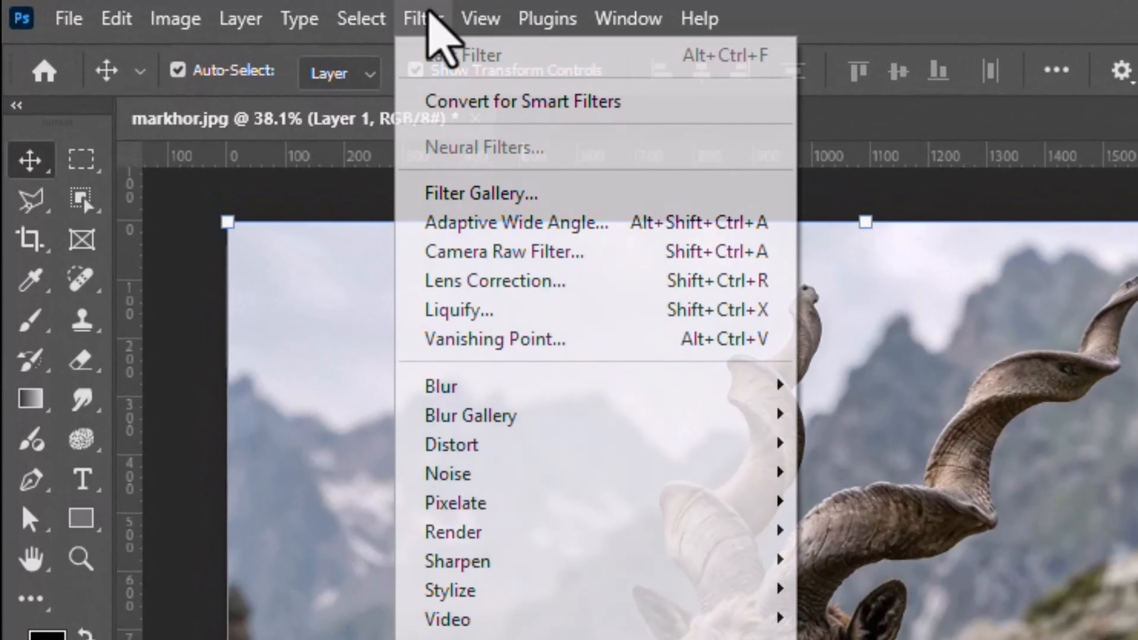
left_click(506, 251)
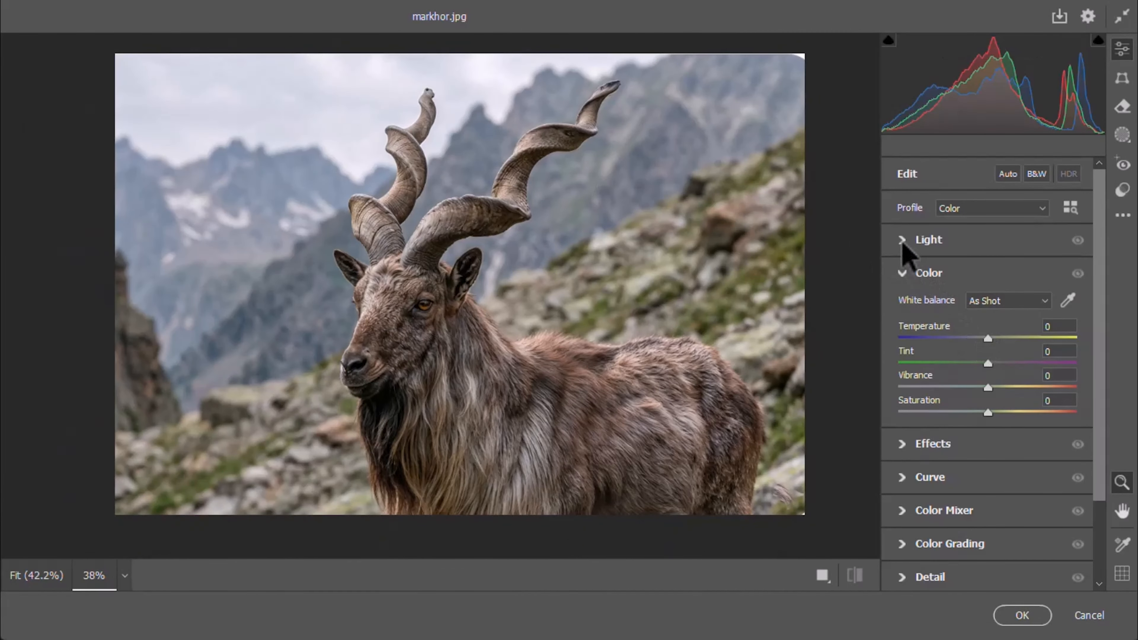
Darken the photo's light settings: Exposure -2.05, Highlights -52, Shadows -49, Whites -79, Blacks -12, and raise the Contrast
left_click(905, 242)
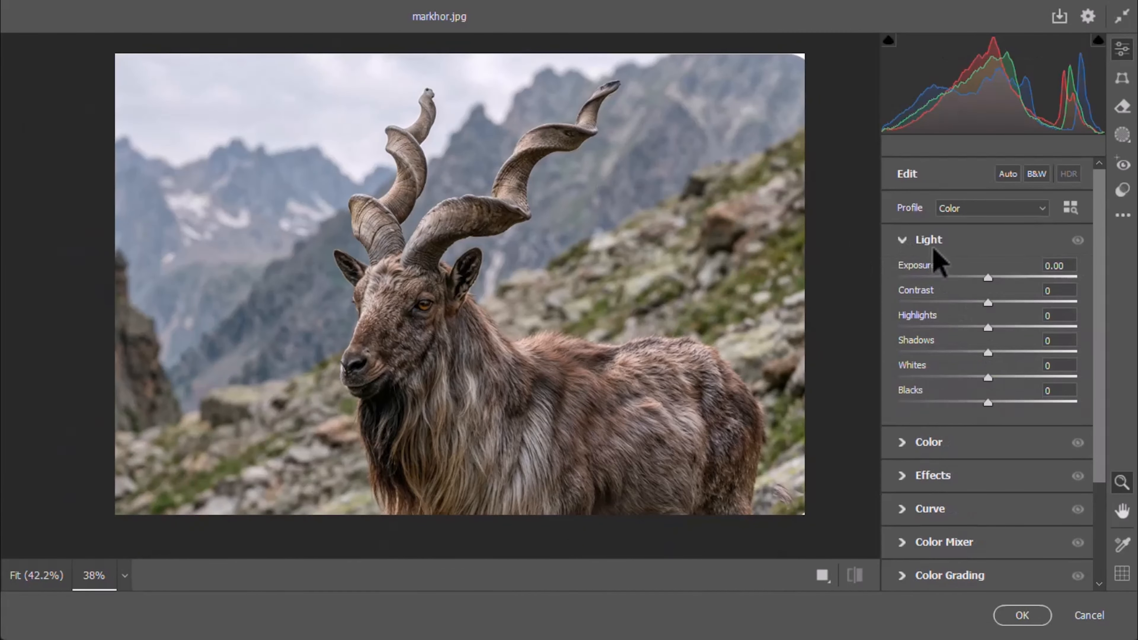
left_click_drag(986, 281, 940, 332)
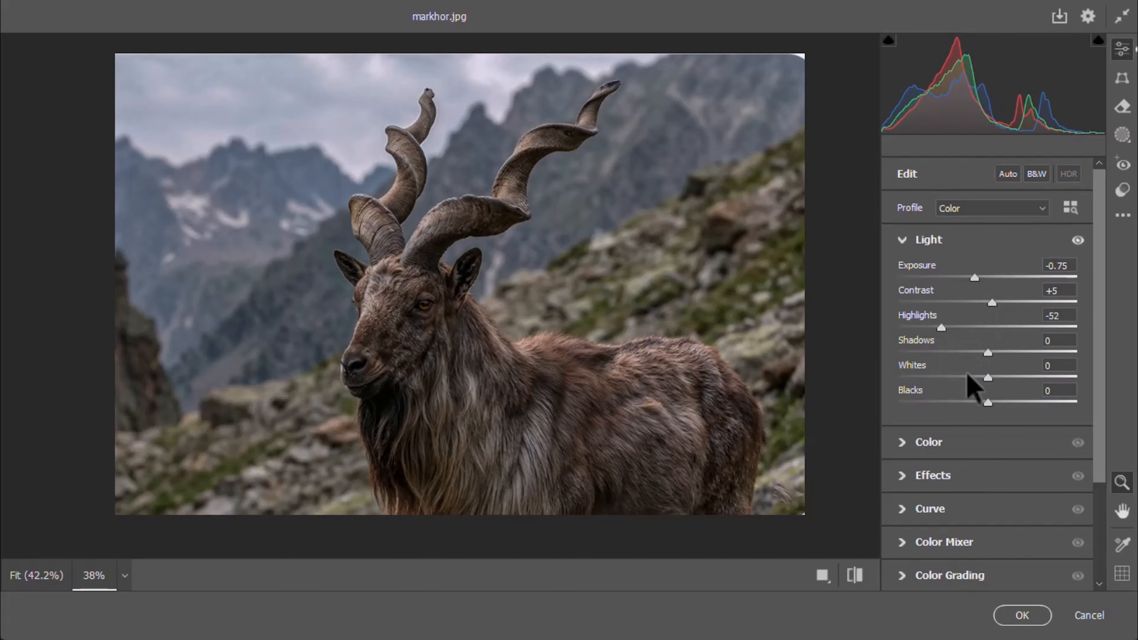
left_click_drag(973, 379, 967, 382)
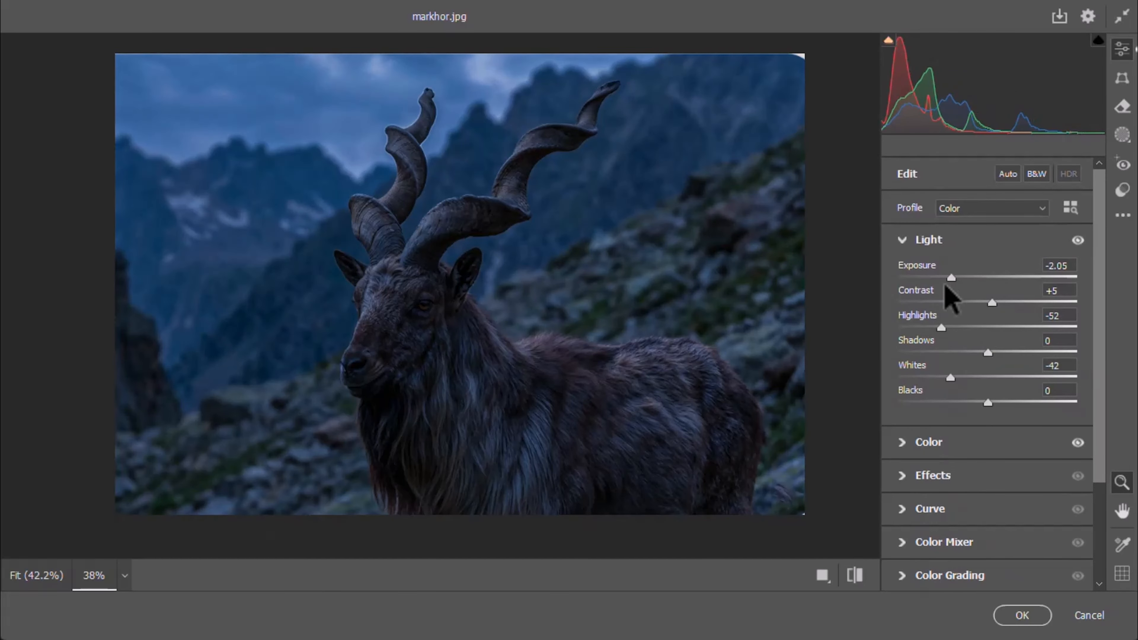
left_click_drag(991, 303, 1023, 303)
left_click_drag(1005, 355, 977, 403)
Cool the photo with Temperature -33, Tint +7 and Saturation +17, and set Texture to +13
scroll(913, 350, "down", 3)
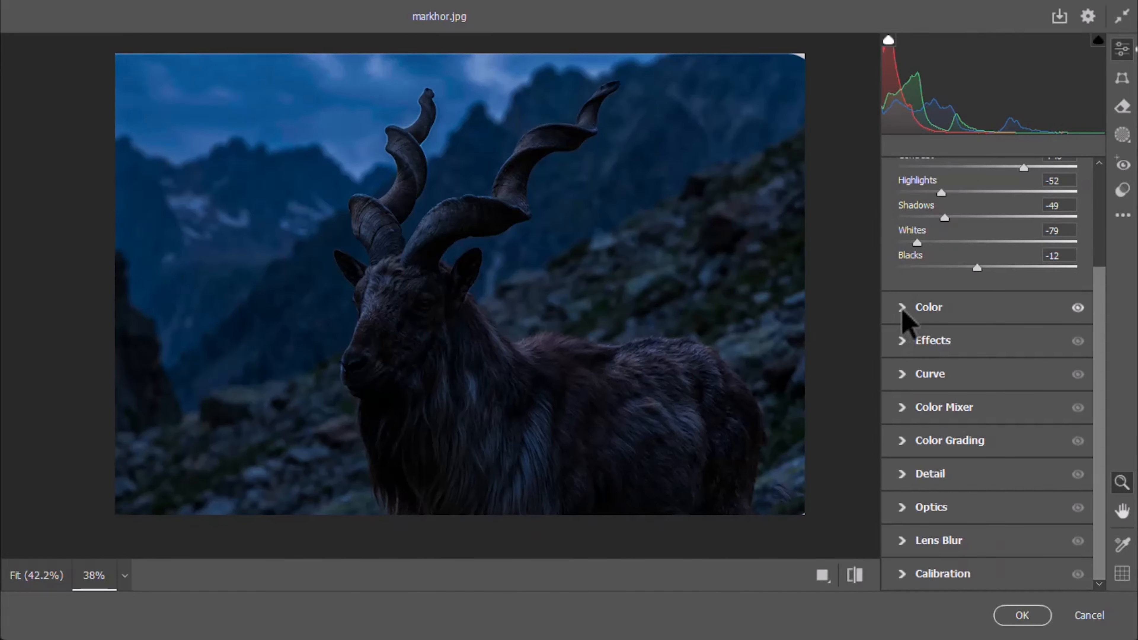
left_click(902, 312)
left_click_drag(1003, 364, 993, 365)
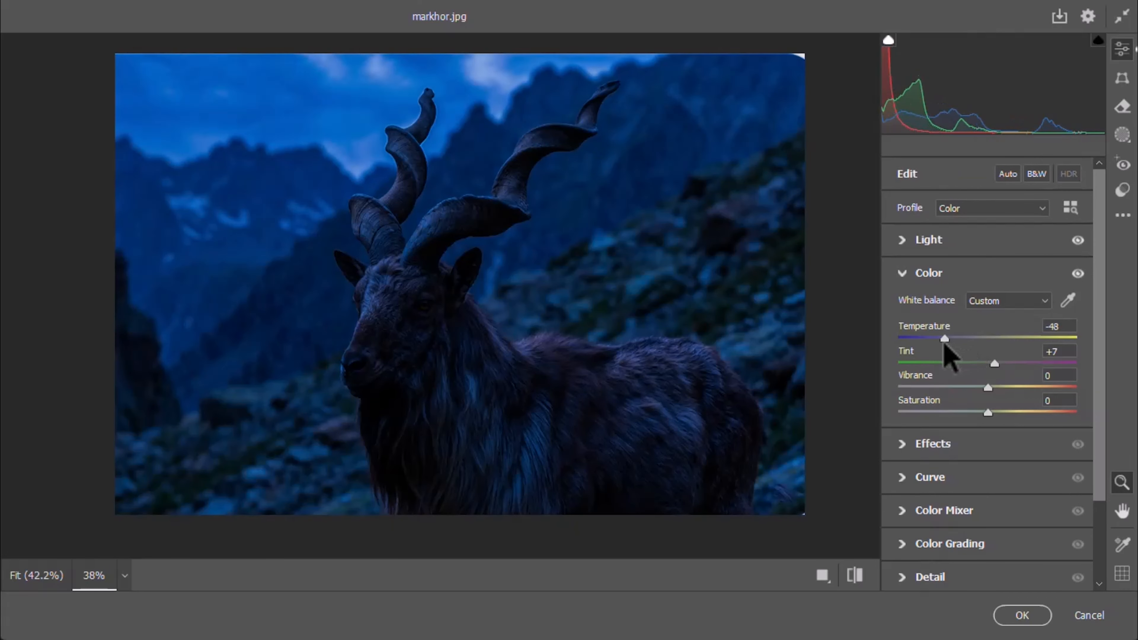
scroll(946, 258, "down", 2)
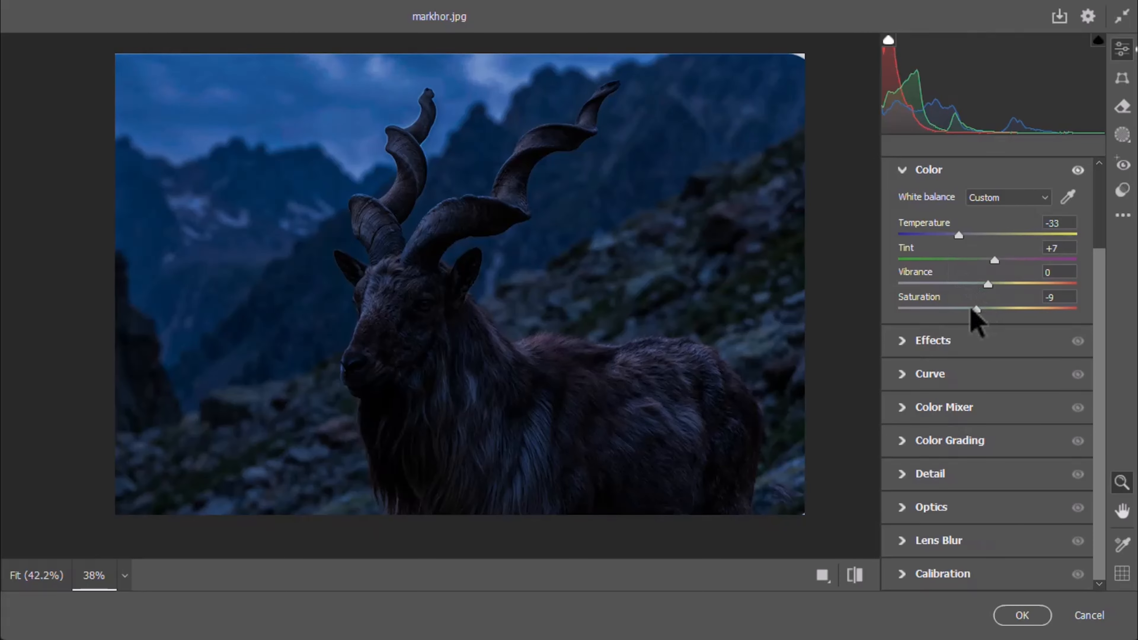
left_click_drag(972, 309, 1001, 310)
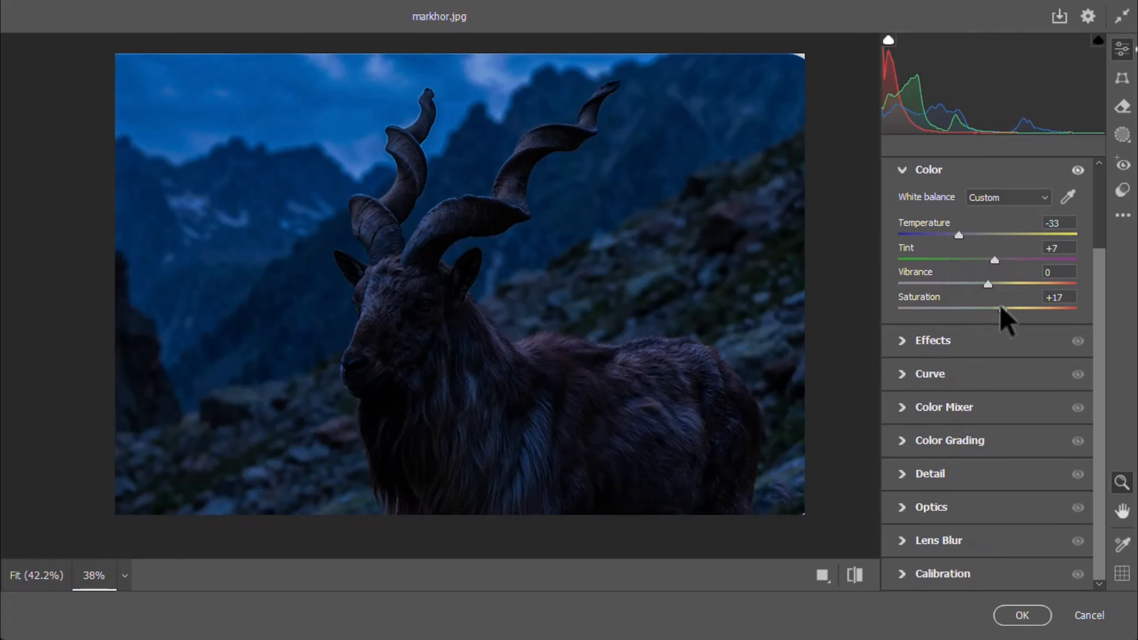
left_click(902, 342)
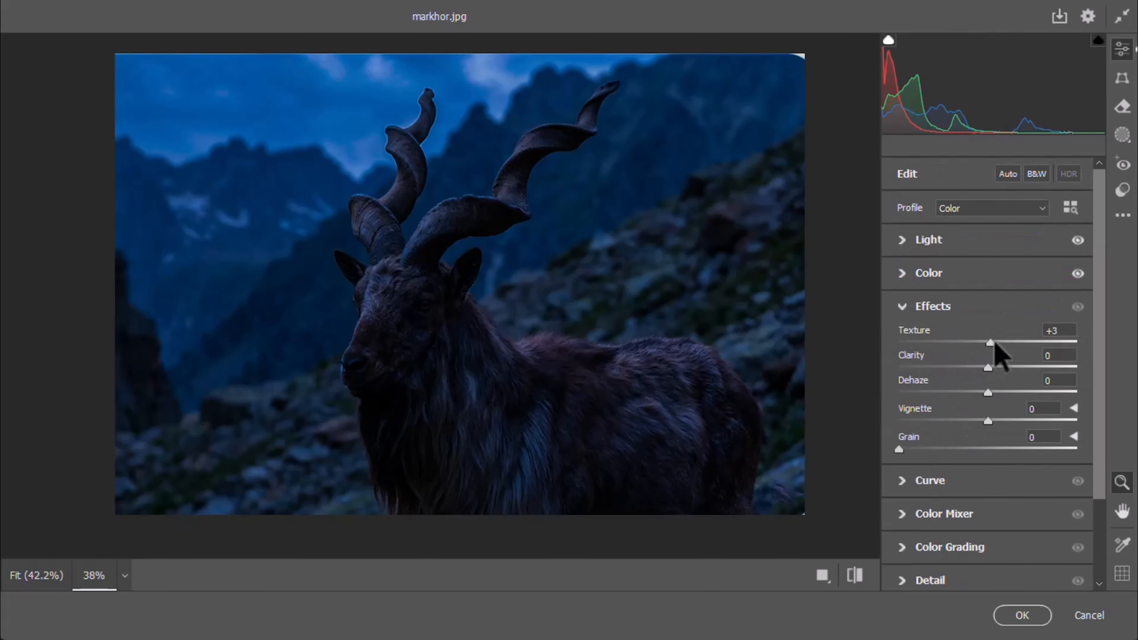
scroll(924, 398, "down", 2)
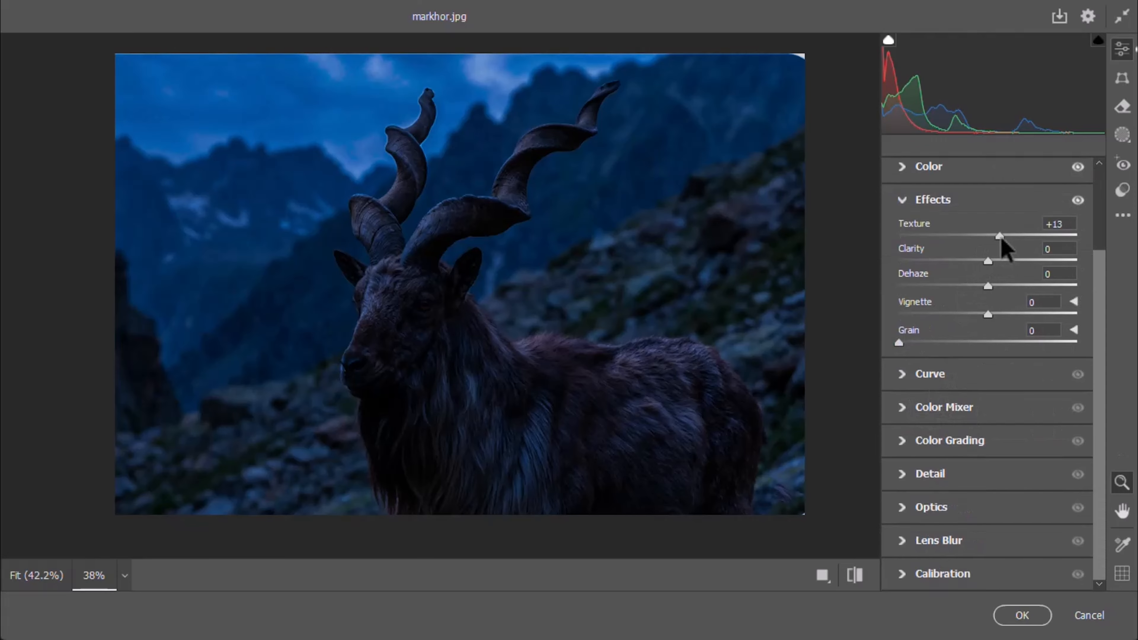
In the Color Mixer, set saturation of Greens +30 and Blues +18, luminance of Blues -6 and Purples +6, and apply the filter
left_click(901, 406)
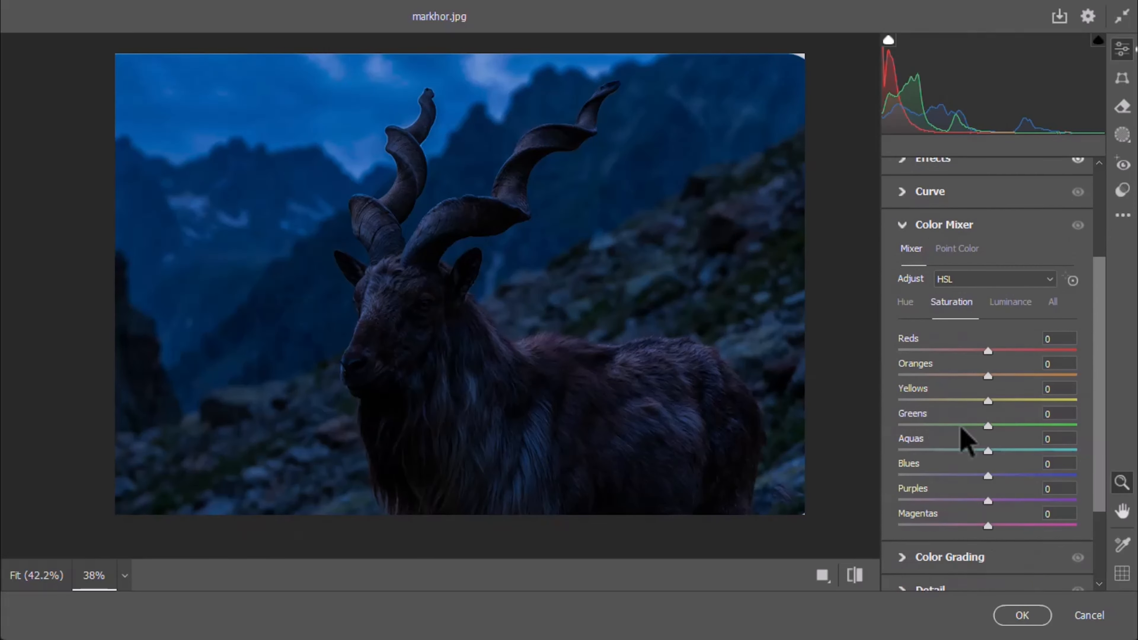
left_click_drag(988, 476, 1004, 476)
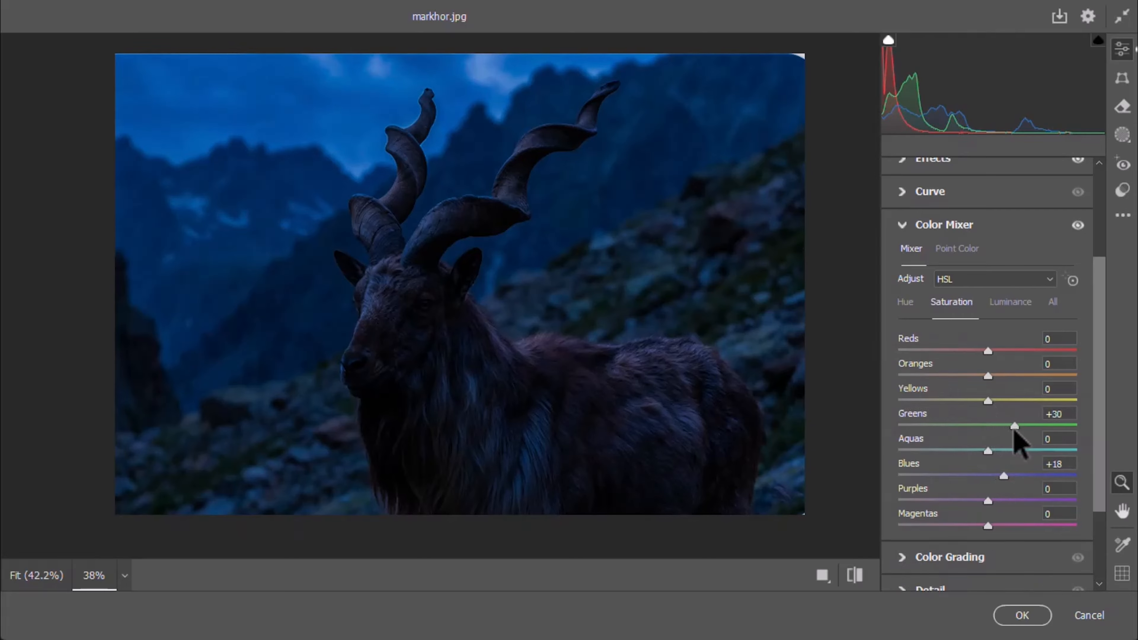
left_click(1013, 307)
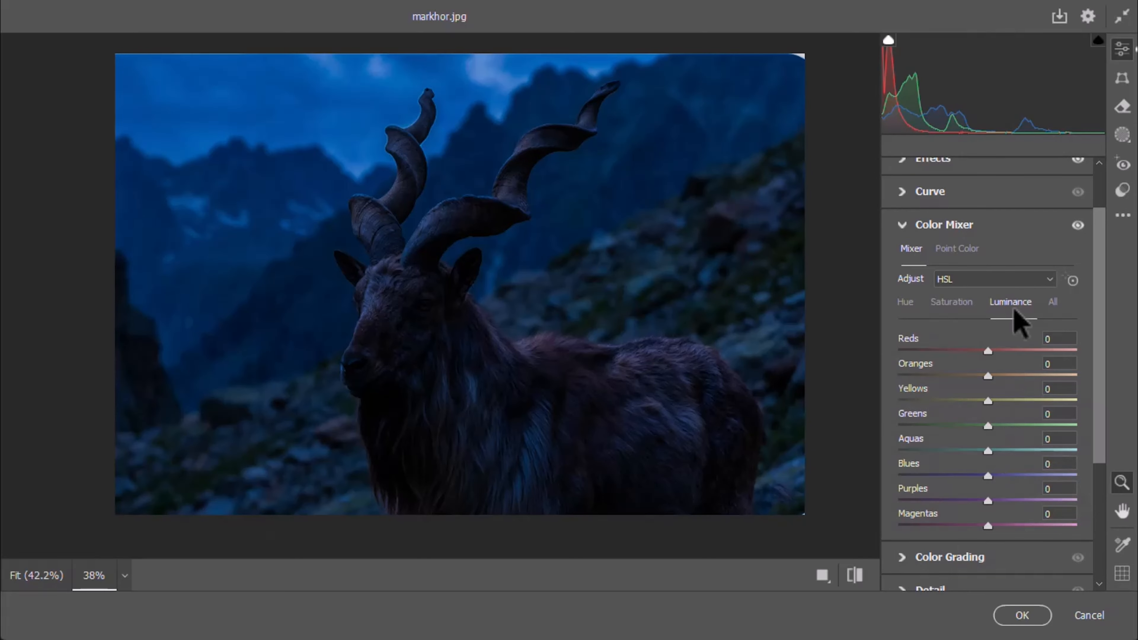
mouse_move(987, 475)
left_mouse_down()
mouse_move(962, 475)
mouse_move(991, 501)
mouse_move(982, 476)
left_mouse_up()
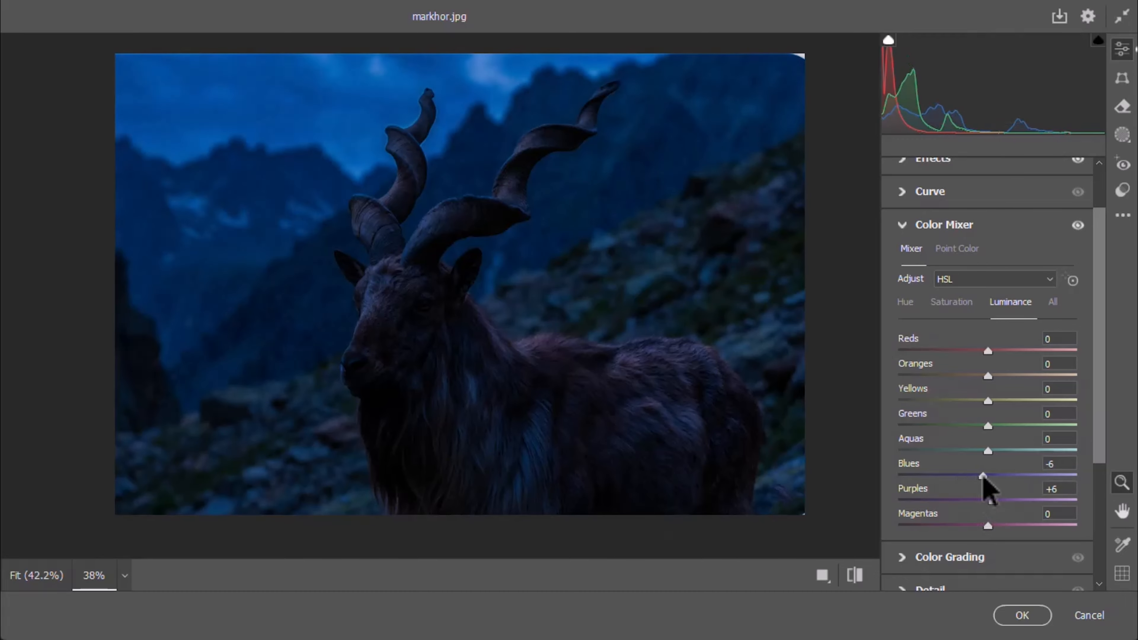
left_click(1018, 615)
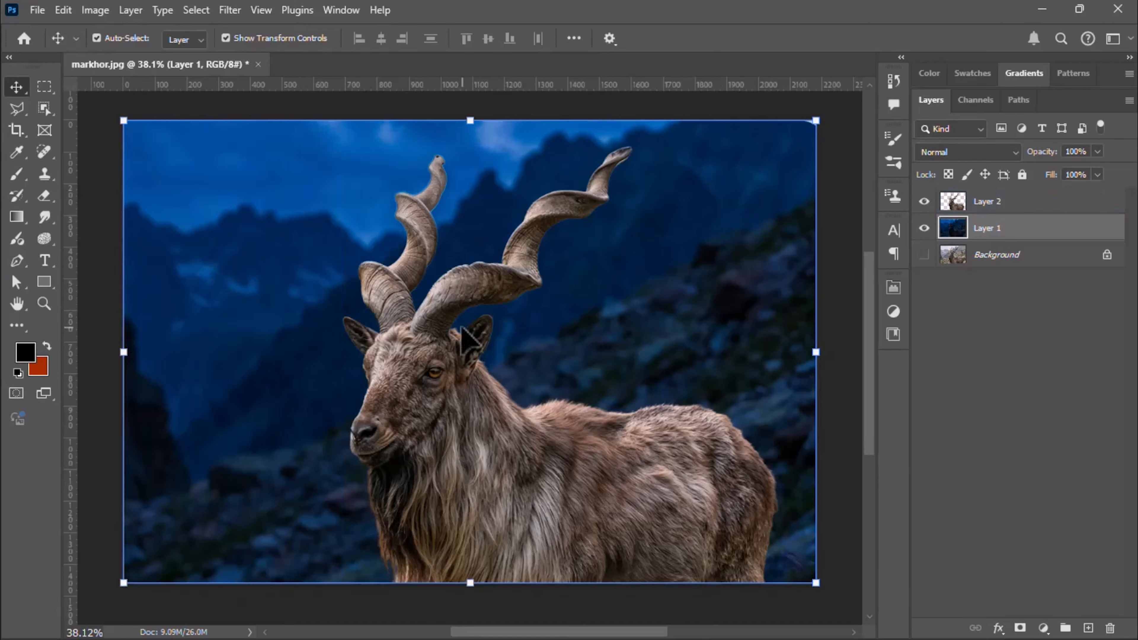
Duplicate the markhor cutout Layer 2, select the original Layer 2, and hide the copy above it
left_click(959, 203)
key("ctrl+j")
left_click(972, 228)
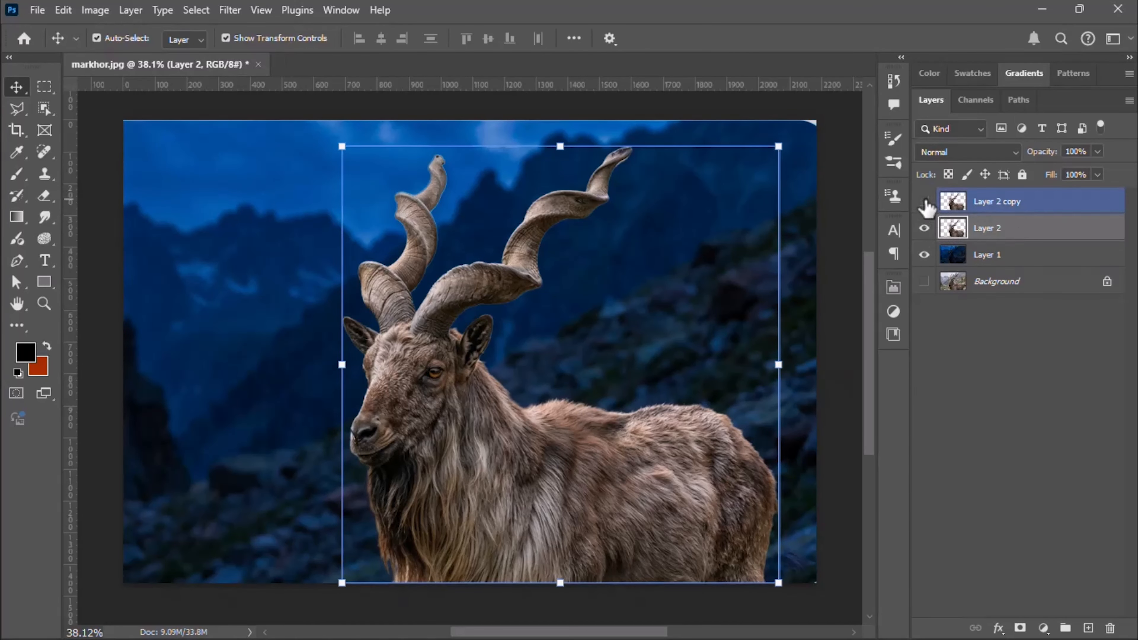
left_click(923, 203)
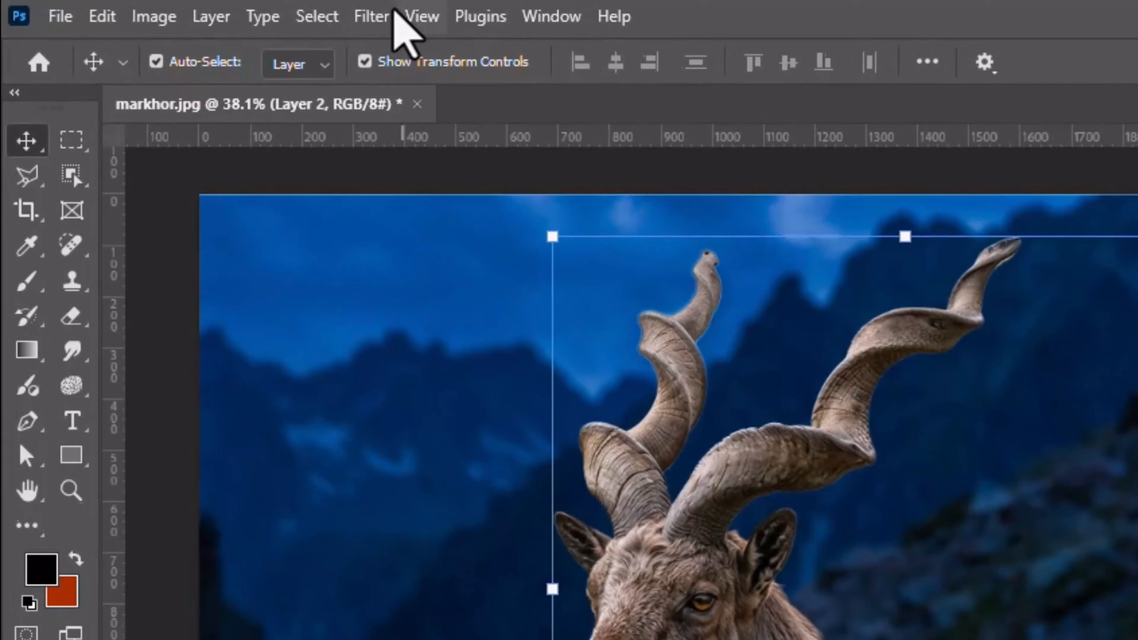
Open Layer 2 in the Camera Raw Filter and set Exposure -0.35, Contrast +20, Shadows +9, Whites -10 and Blacks -22
left_click(229, 10)
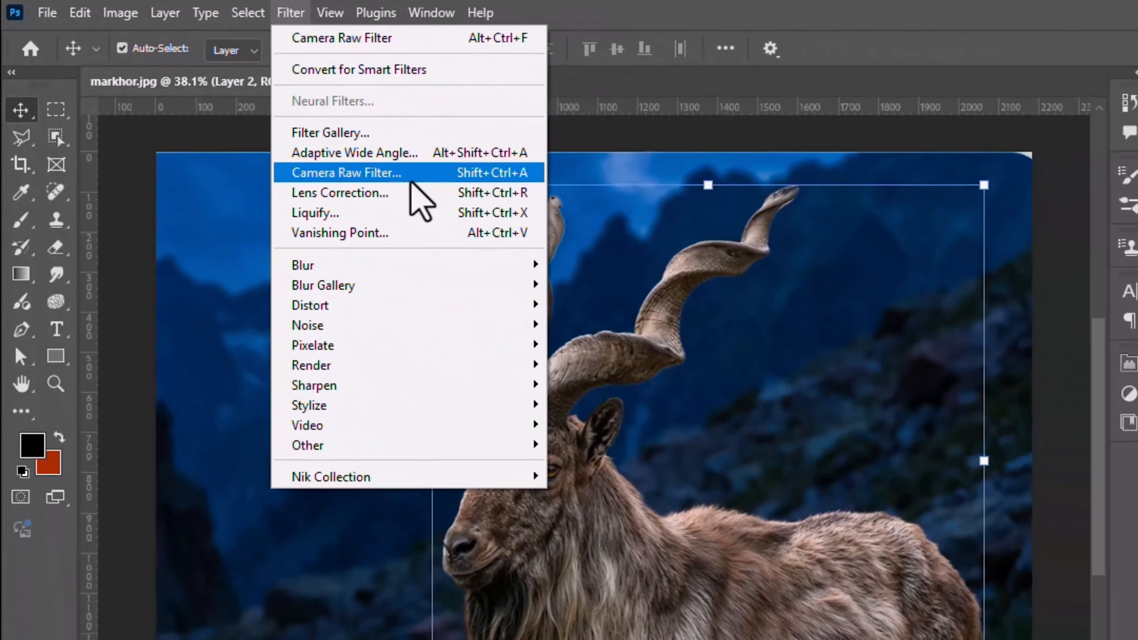
left_click(411, 180)
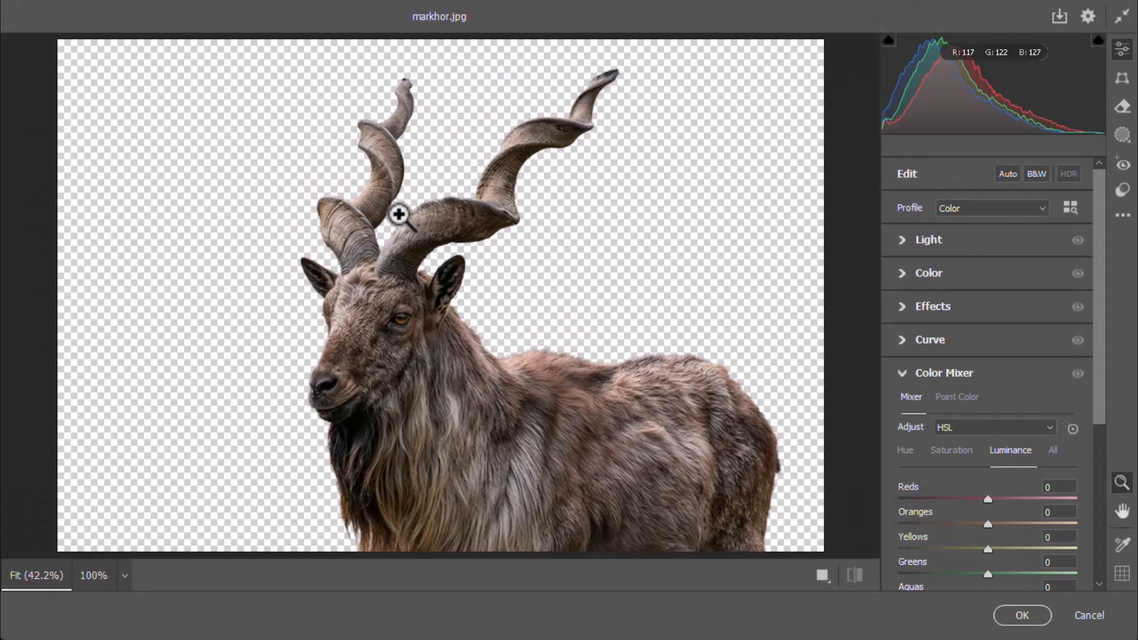
left_click(900, 244)
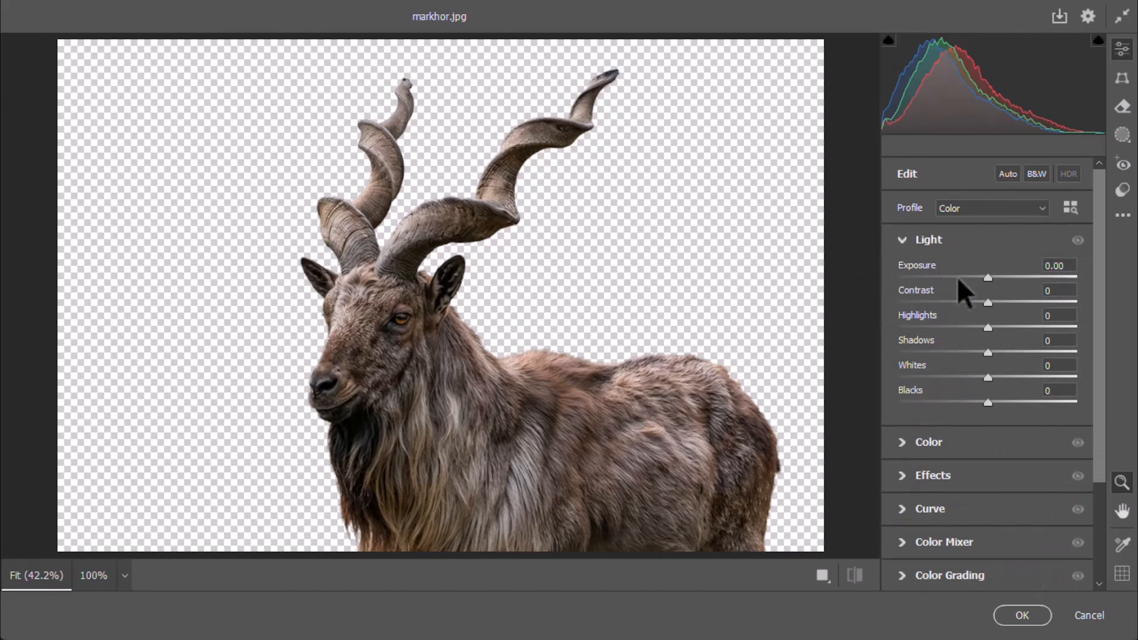
mouse_move(987, 277)
left_mouse_down()
mouse_move(979, 281)
mouse_move(1005, 303)
mouse_move(981, 278)
left_mouse_up()
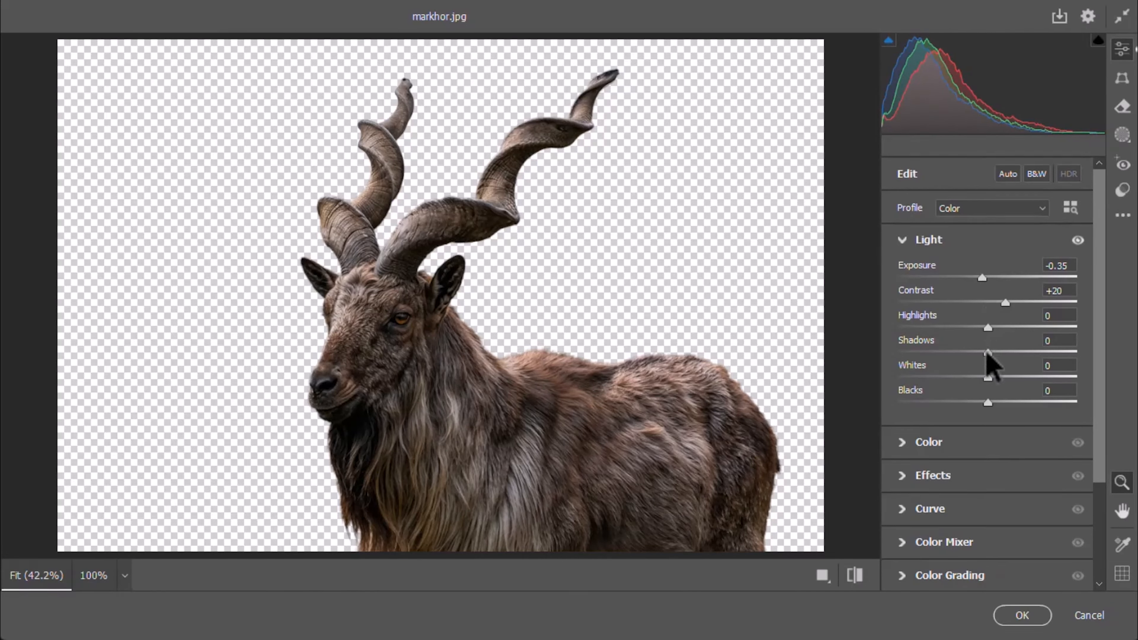
left_click_drag(988, 353, 968, 402)
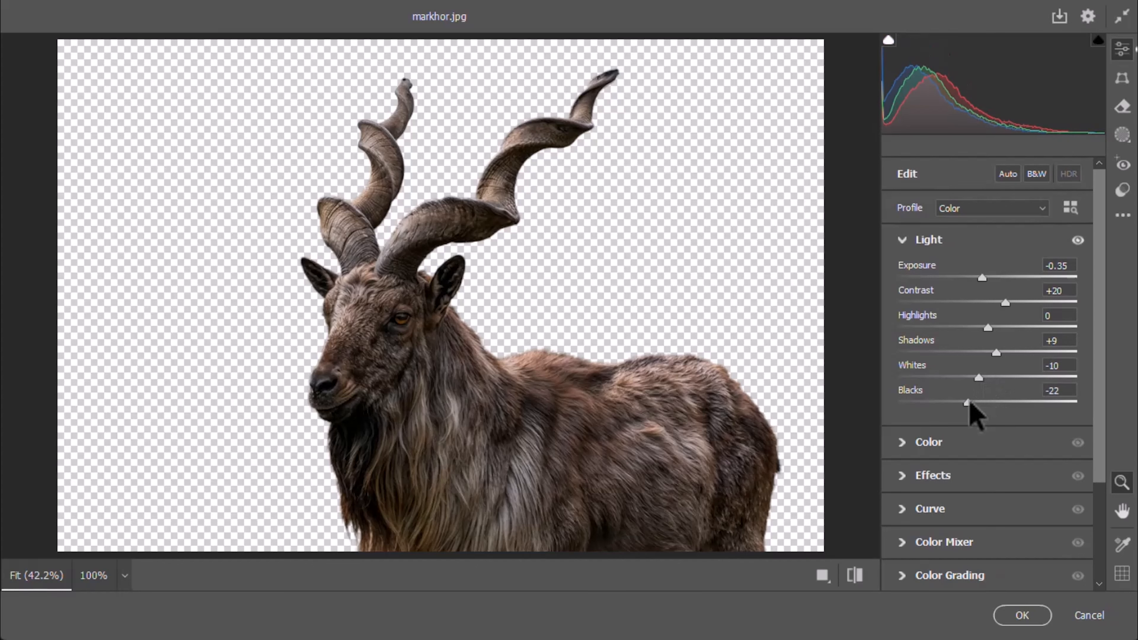
Set the markhor cutout's Temperature to +3 and its Texture to +27
scroll(905, 316, "down", 3)
left_click(902, 309)
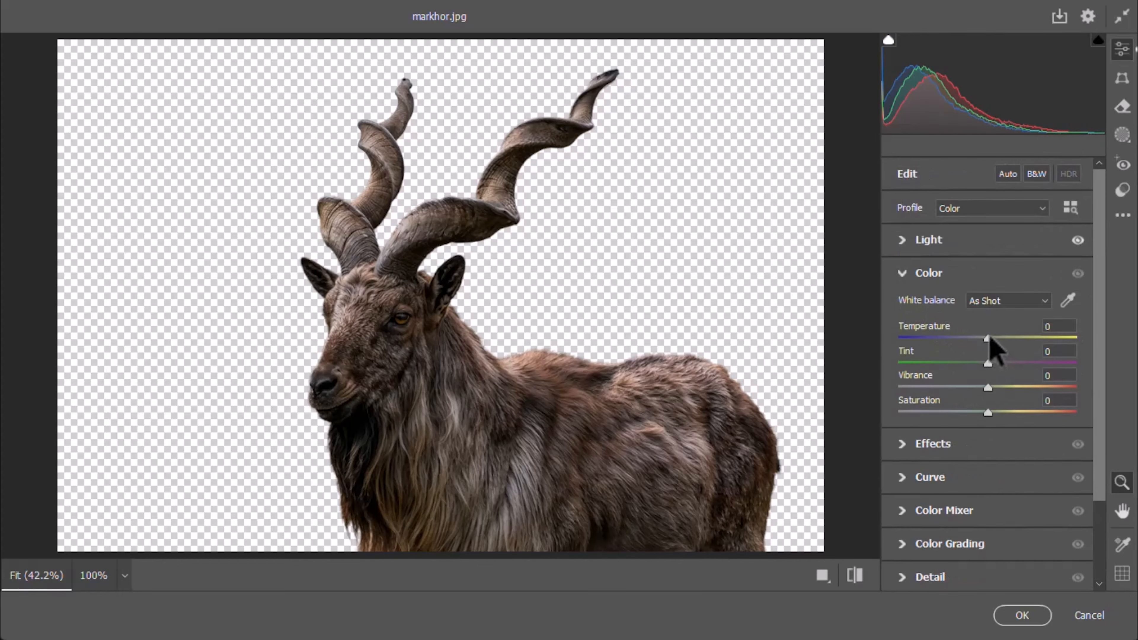
mouse_move(989, 339)
left_mouse_down()
mouse_move(978, 339)
mouse_move(1057, 339)
mouse_move(991, 349)
left_mouse_up()
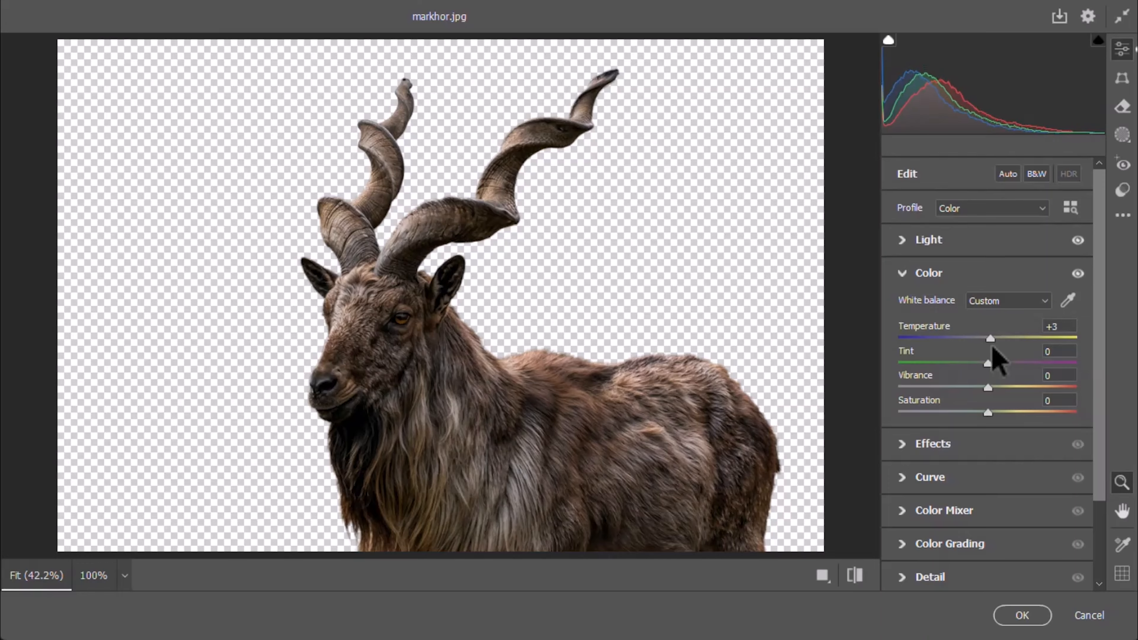
scroll(916, 342, "down", 2)
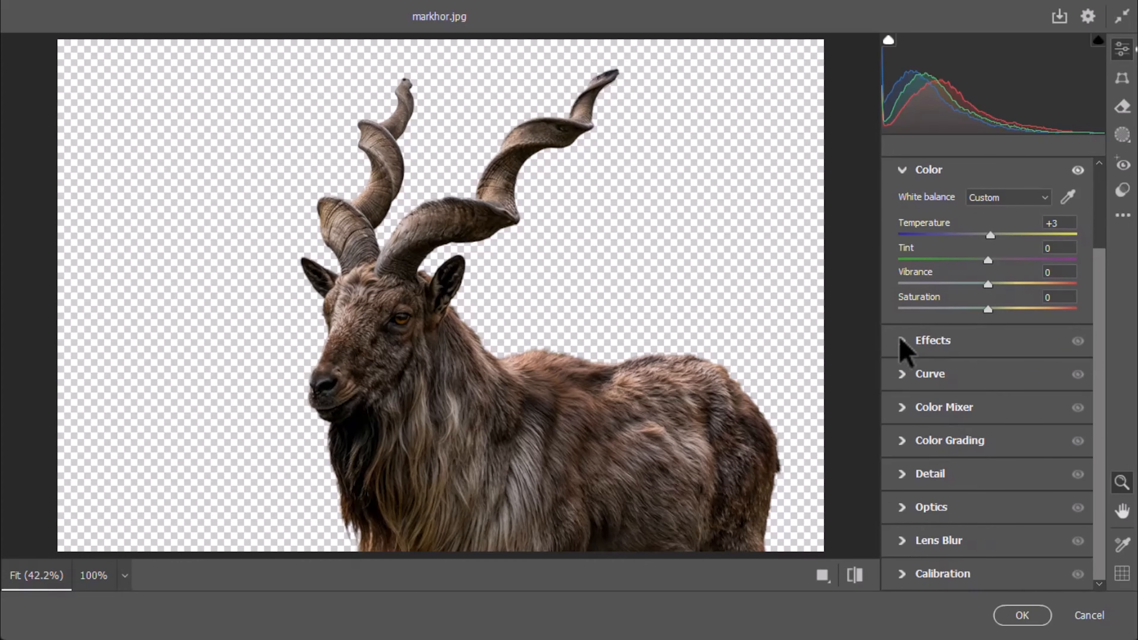
left_click(902, 343)
left_click_drag(986, 344, 1014, 349)
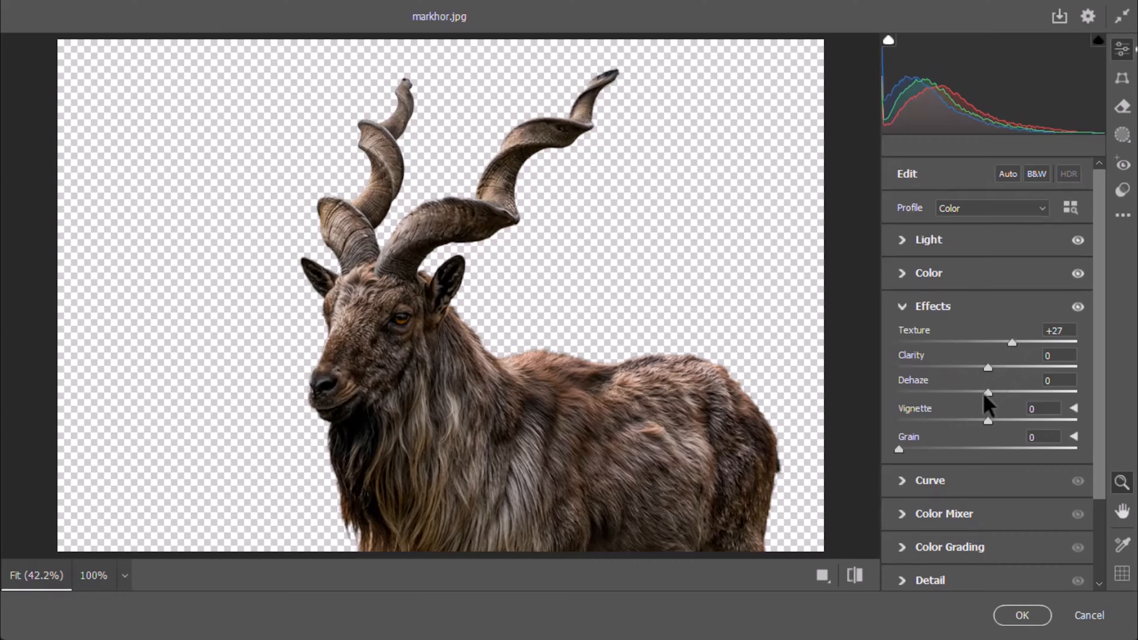
Set the markhor cutout's Dehaze to +18 and apply the Camera Raw filter
left_click_drag(984, 393, 1001, 395)
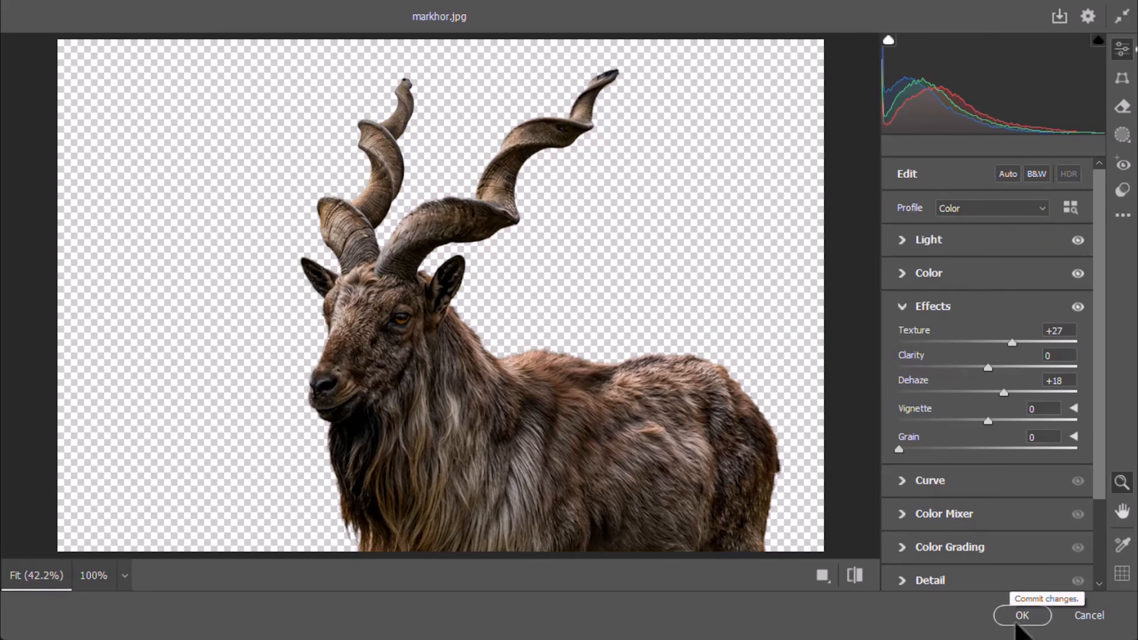
left_click(1017, 622)
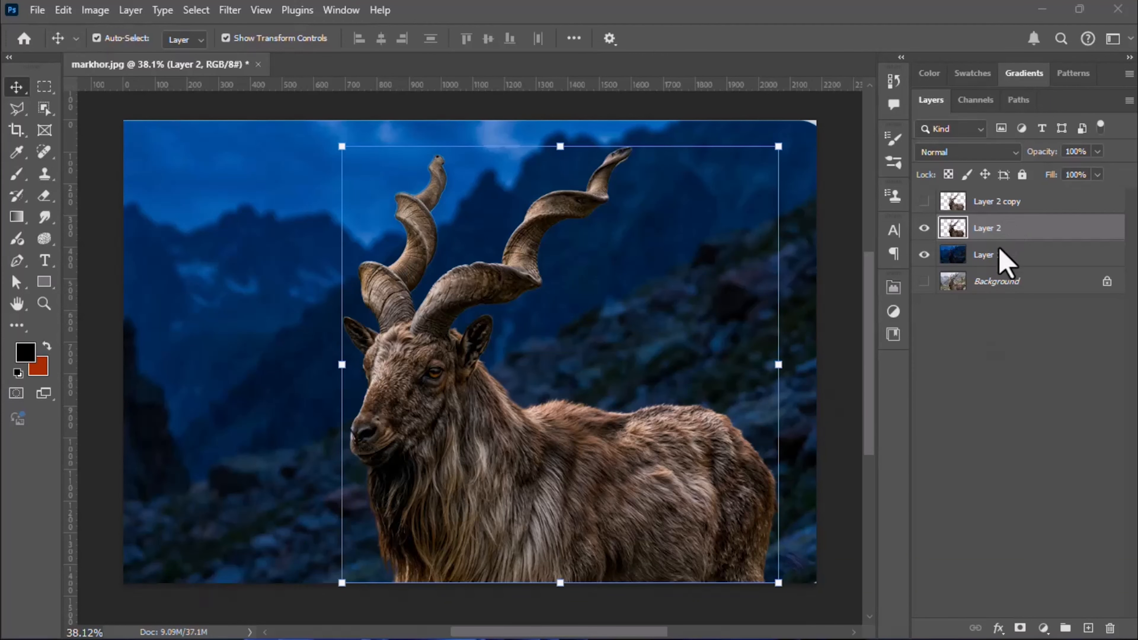
Add a Color Lookup adjustment above Layer 1 with the Moonlight.3DL 3DLUT file and set its fill to 60%
left_click(1004, 260)
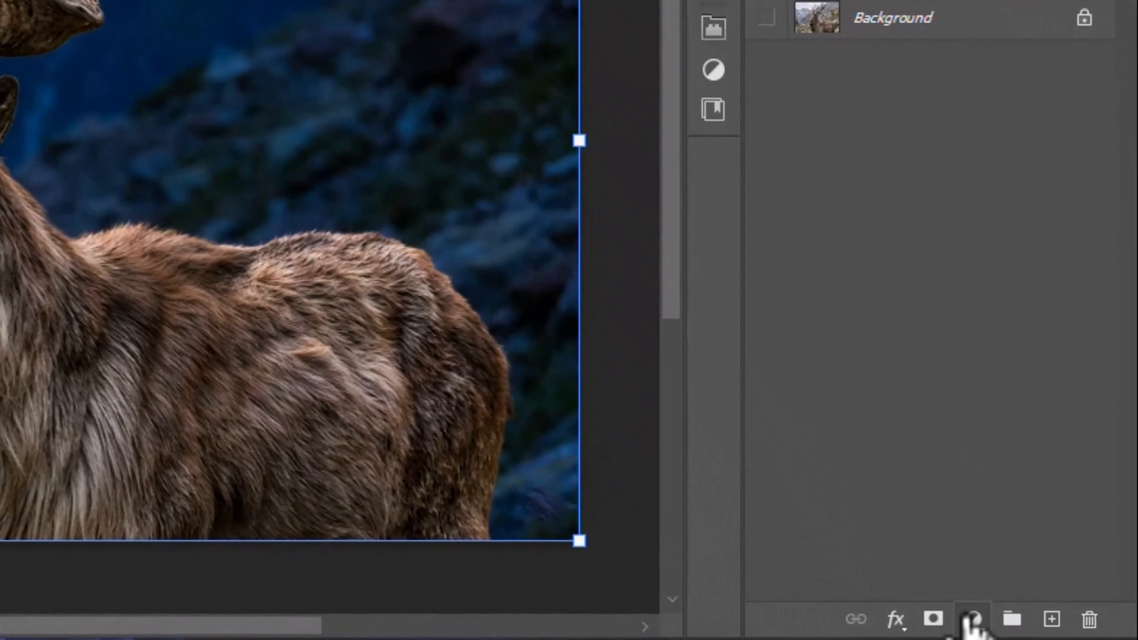
left_click(1043, 628)
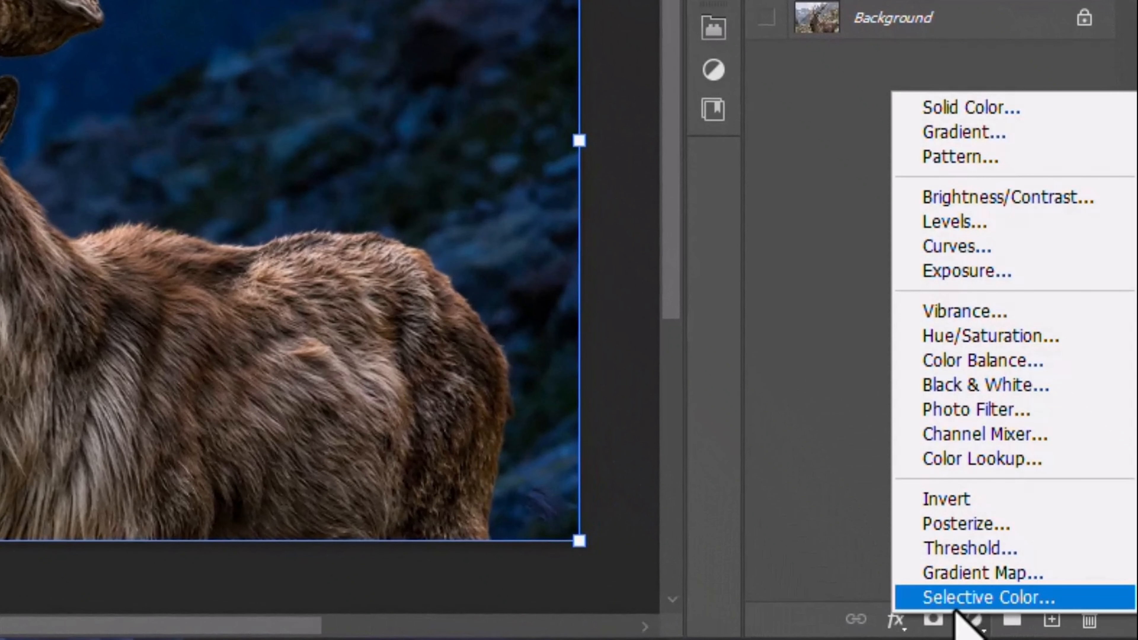
left_click(962, 462)
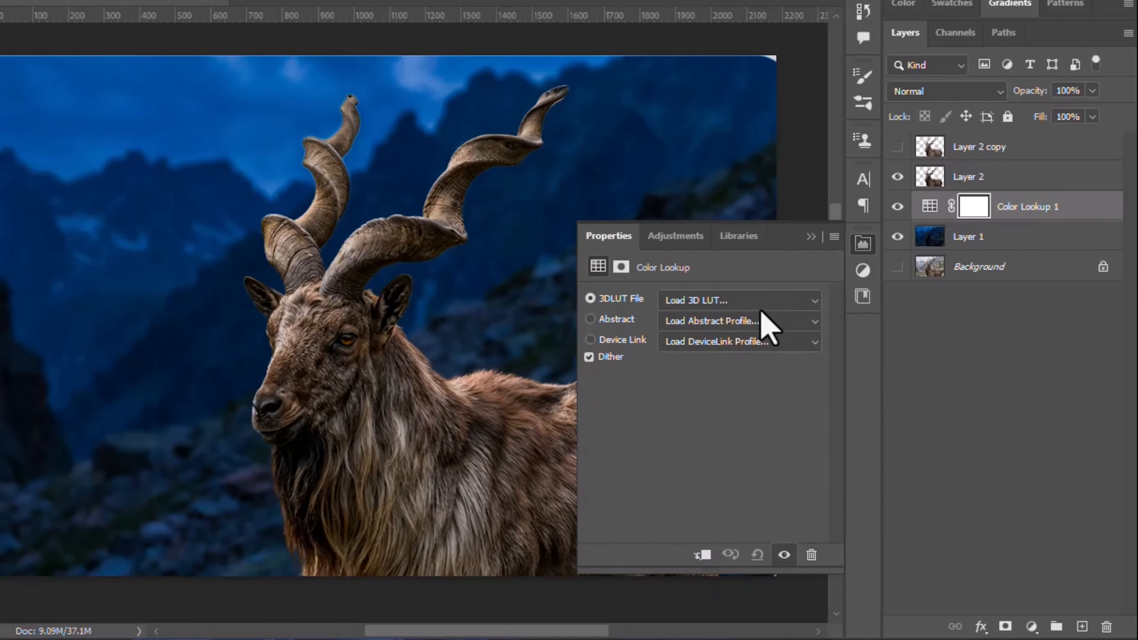
left_click(761, 301)
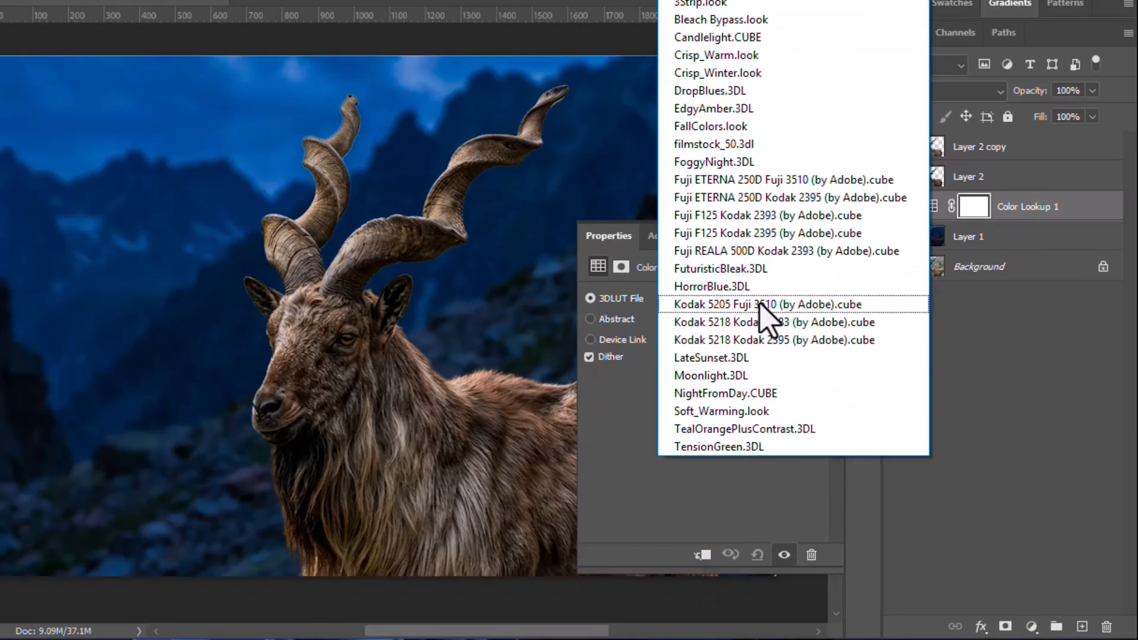
left_click(722, 376)
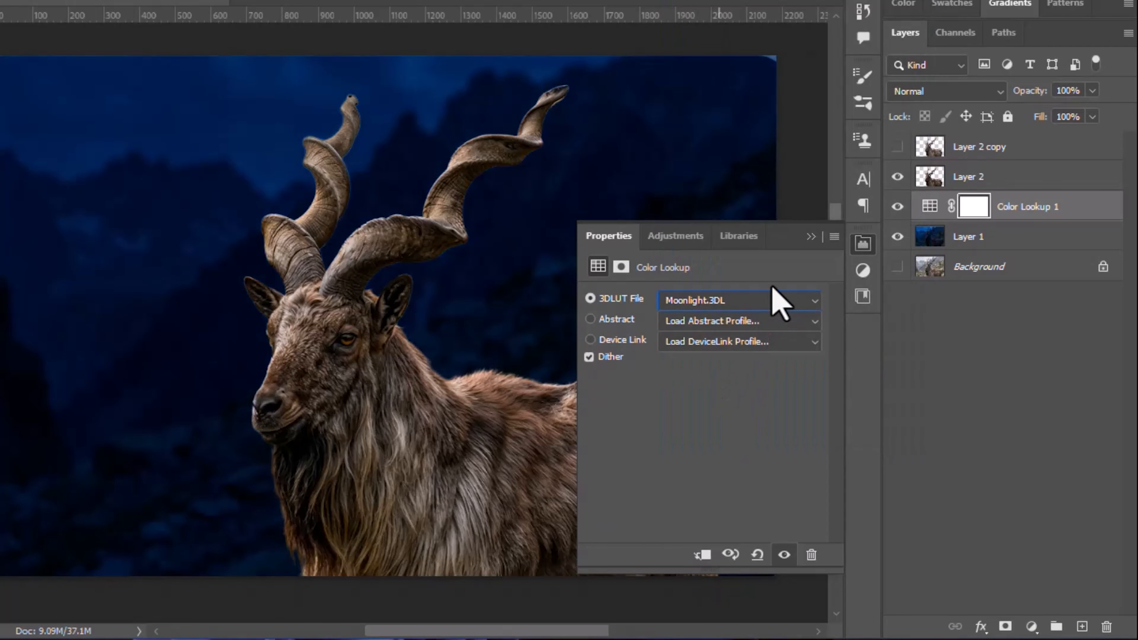
left_click(810, 237)
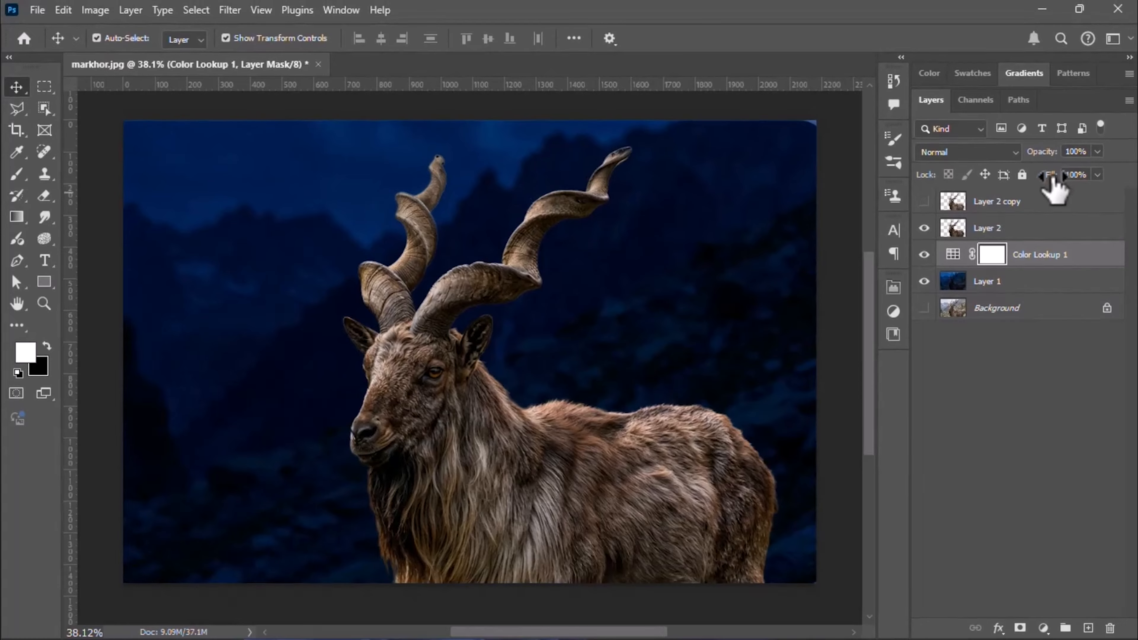
left_click_drag(1052, 181, 1024, 190)
Add a Black & White adjustment with the Default preset above the Color Lookup layer and set its fill to 52%
left_click(1028, 228)
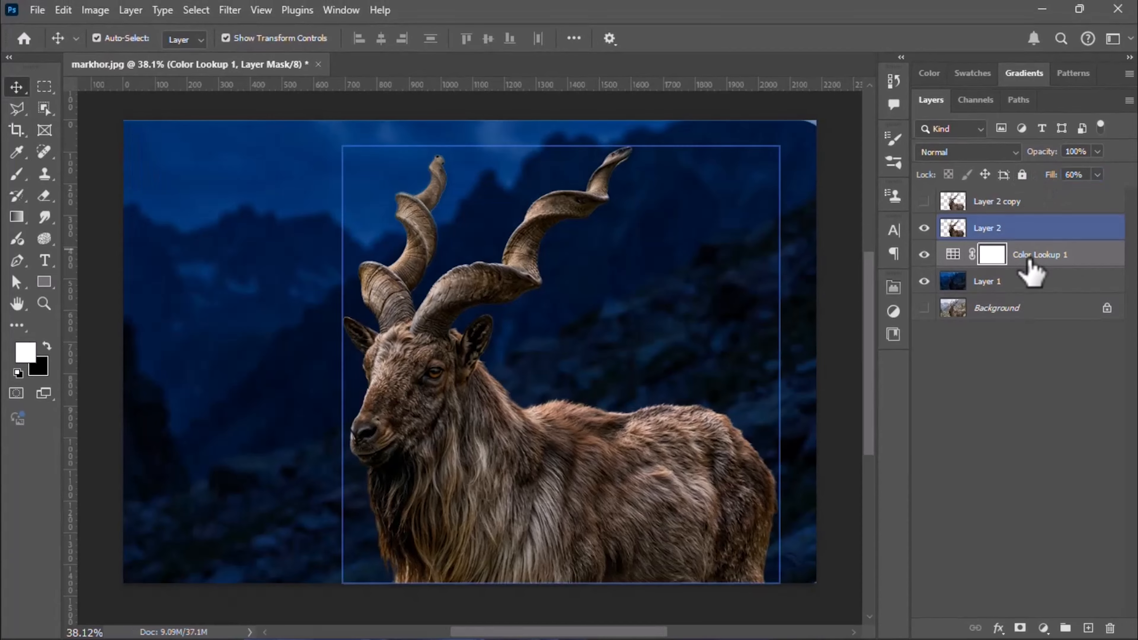
left_click(1029, 282)
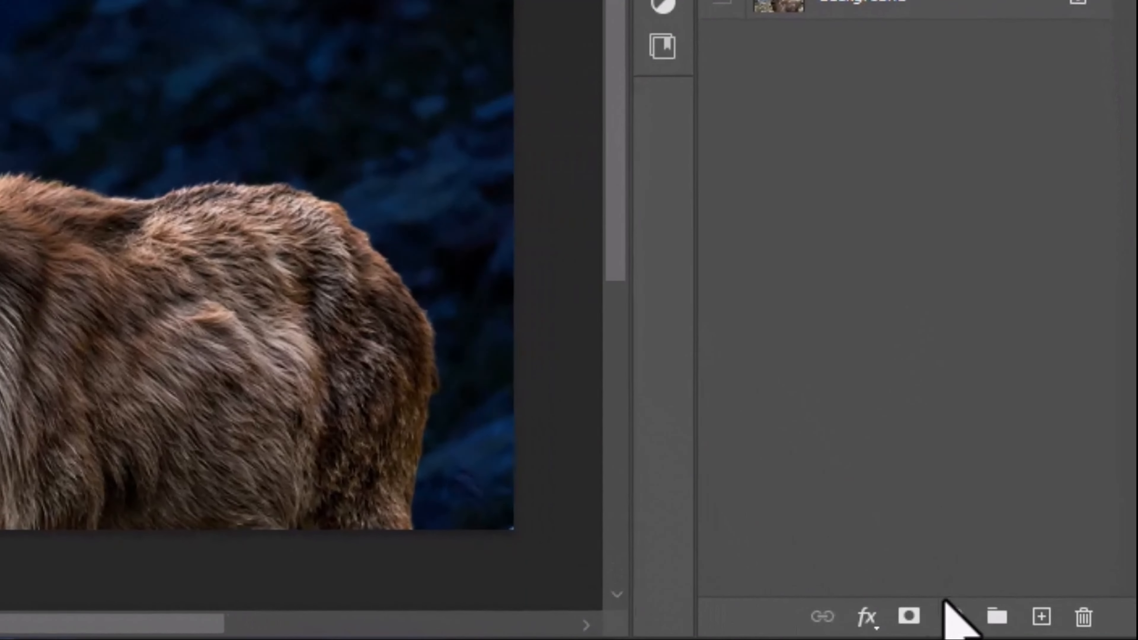
left_click(1043, 628)
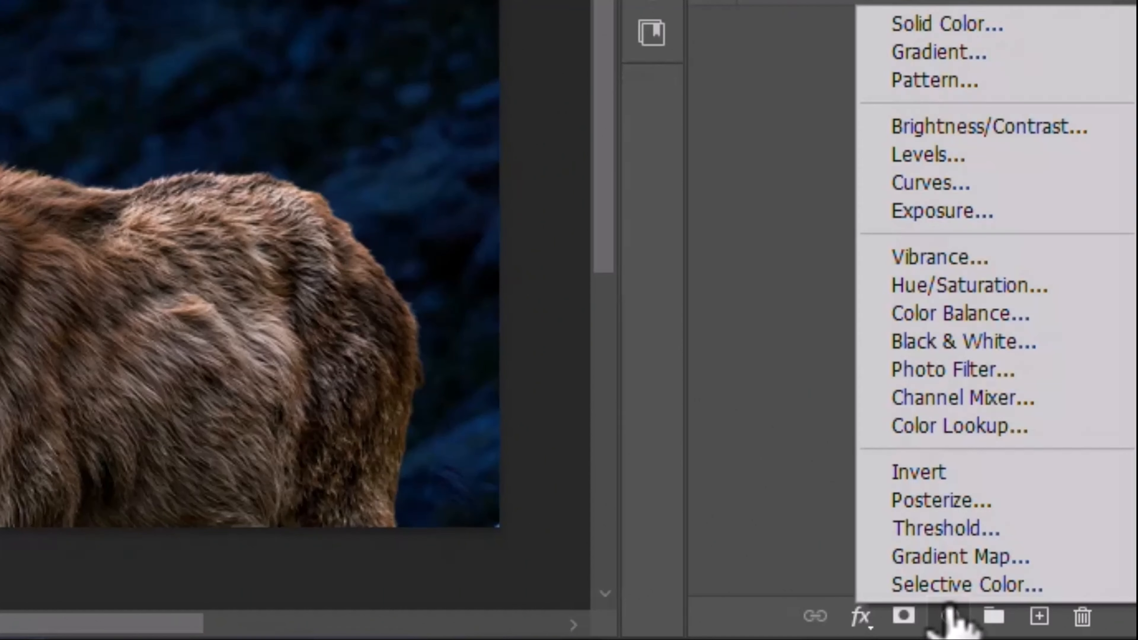
left_click(964, 341)
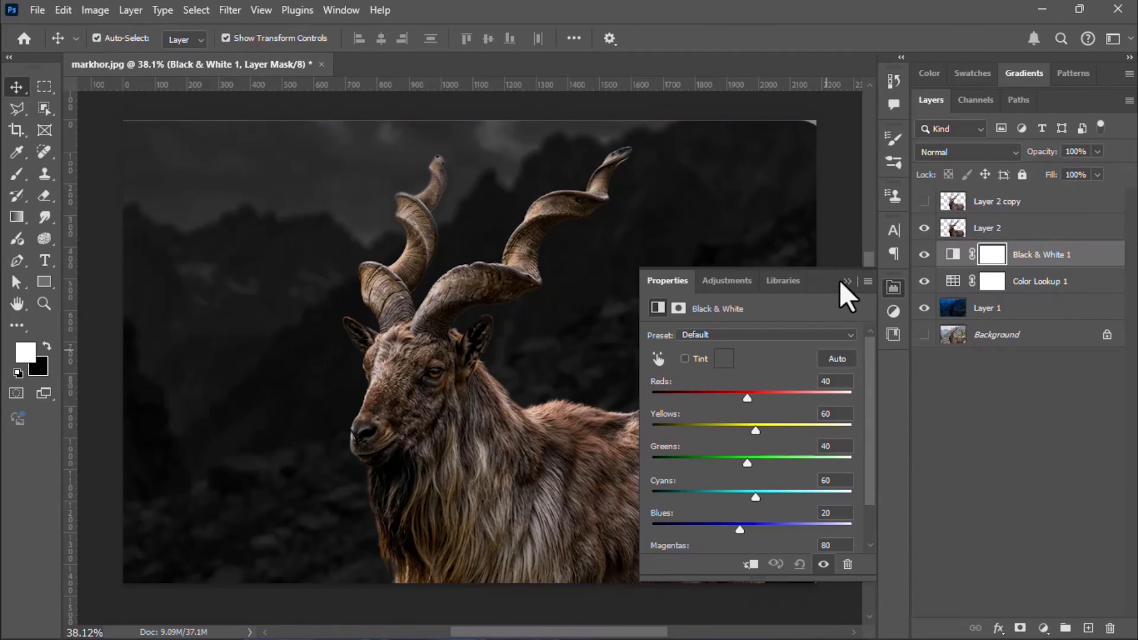
left_click(847, 282)
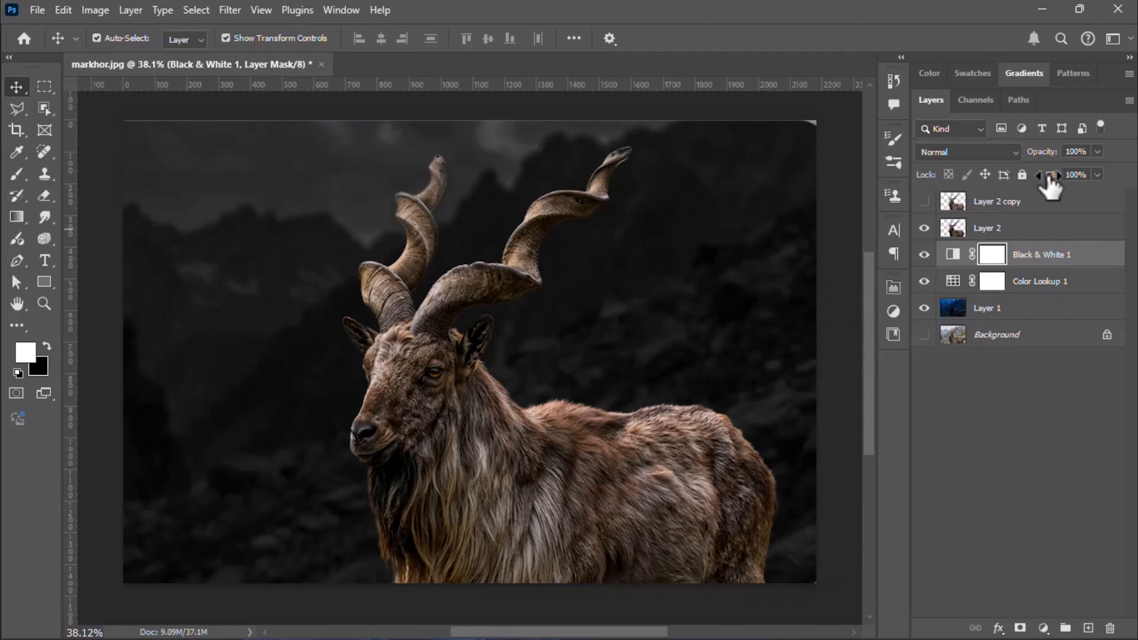
left_click_drag(1048, 179, 985, 189)
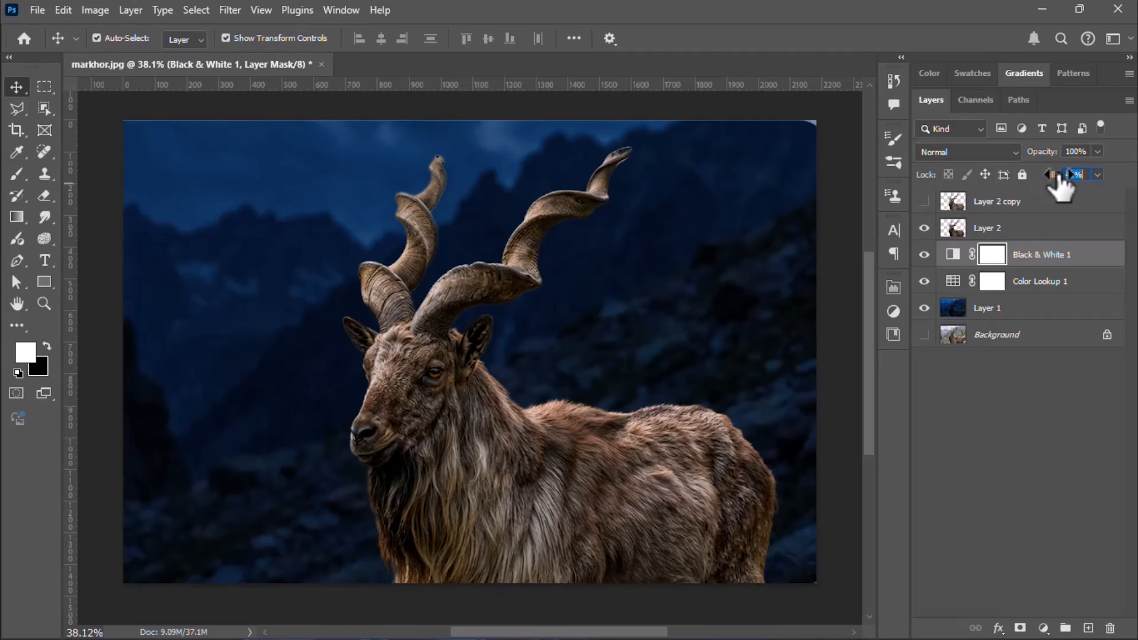
left_click(533, 297)
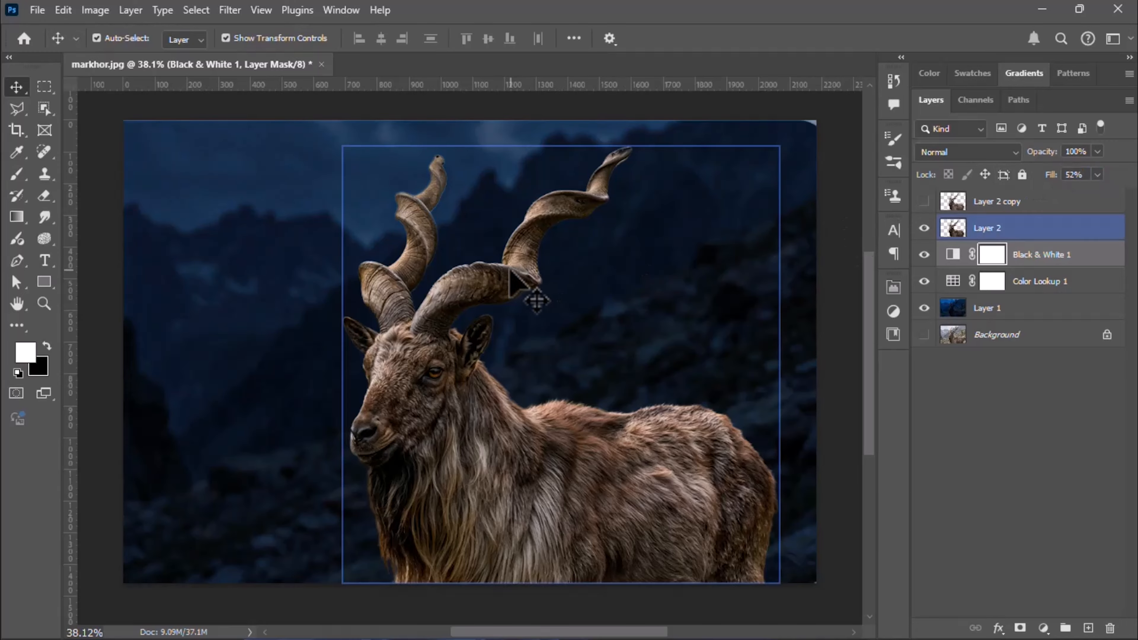
Move the hidden Layer 2 copy below Layer 2 and select Layer 2
left_click_drag(985, 204, 981, 245)
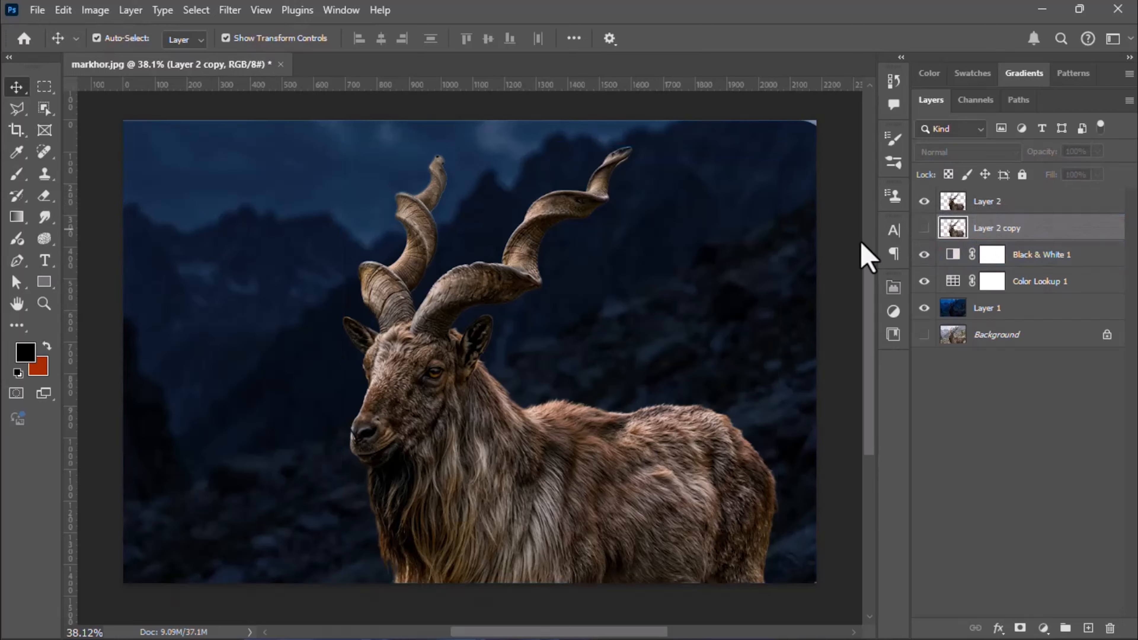
left_click(983, 199)
left_click(990, 196)
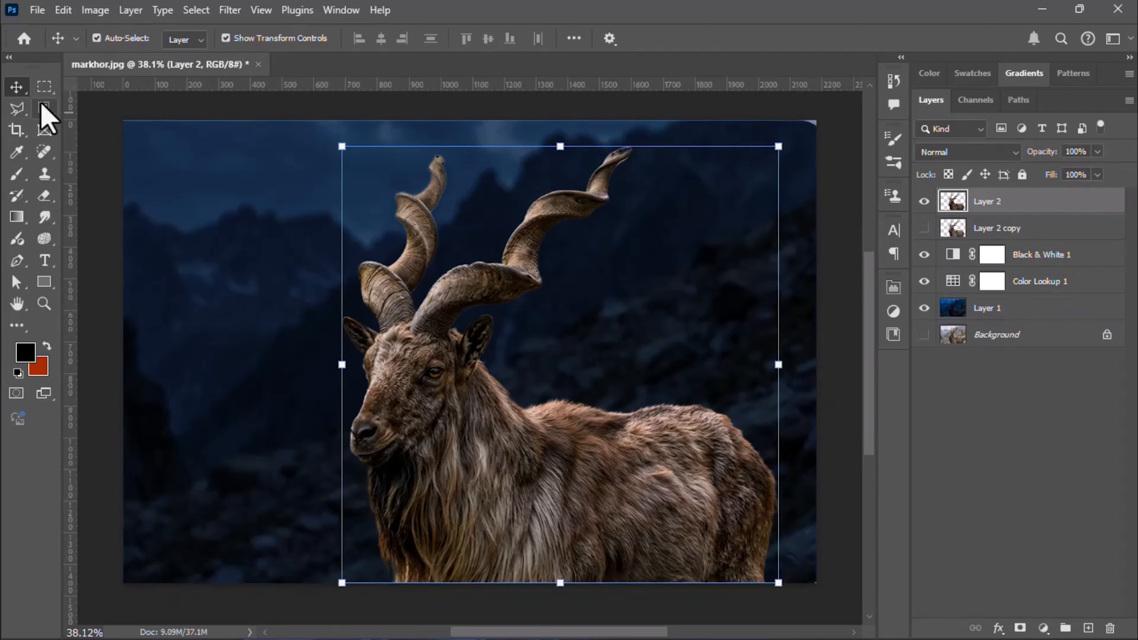
Select both of the markhor's horns on Layer 2 with the Quick Selection tool
left_click(44, 108)
left_click(103, 124)
scroll(542, 182, "up", 3)
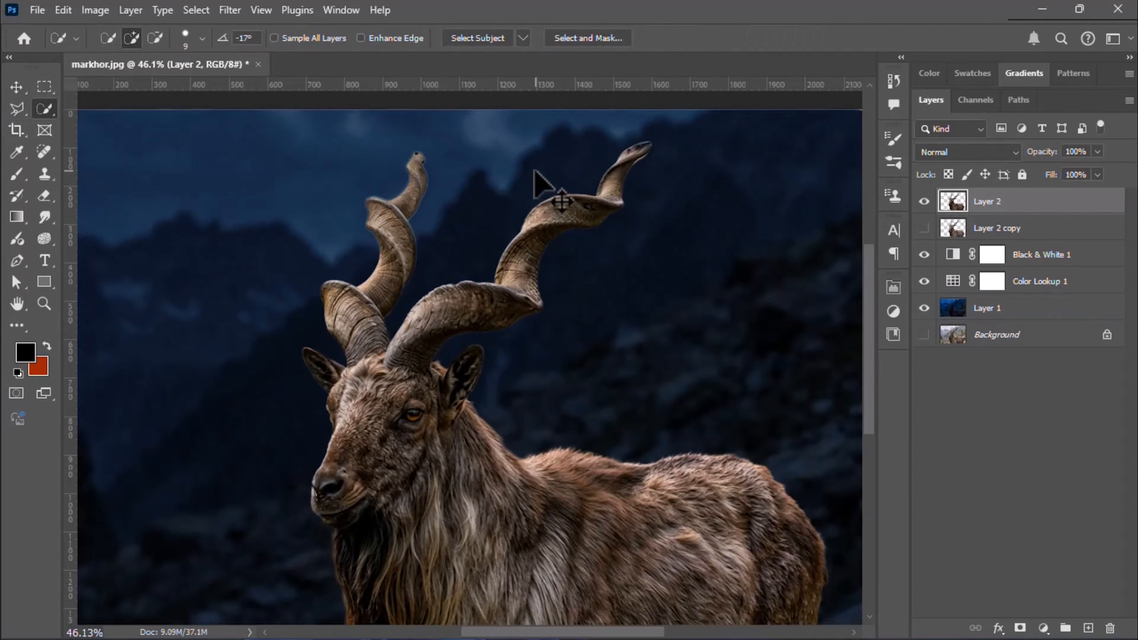
mouse_move(656, 148)
left_mouse_down()
mouse_move(546, 331)
mouse_move(396, 371)
mouse_move(312, 346)
mouse_move(313, 307)
mouse_move(392, 166)
left_mouse_up()
scroll(361, 386, "up", 10)
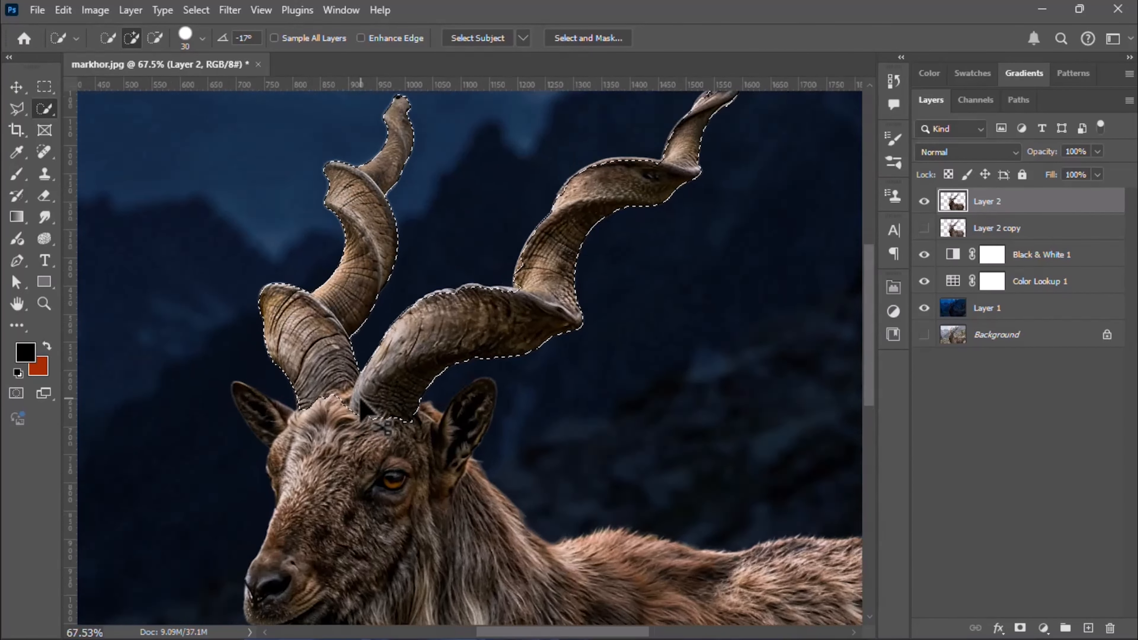
Refine the horn selection with a 5 px brush, removing the fur at the horn bases and correcting the horn tip
key("bracketleft")
key("bracketleft")
key("bracketleft")
key("bracketleft")
key("bracketleft")
left_click_drag(316, 404, 335, 430)
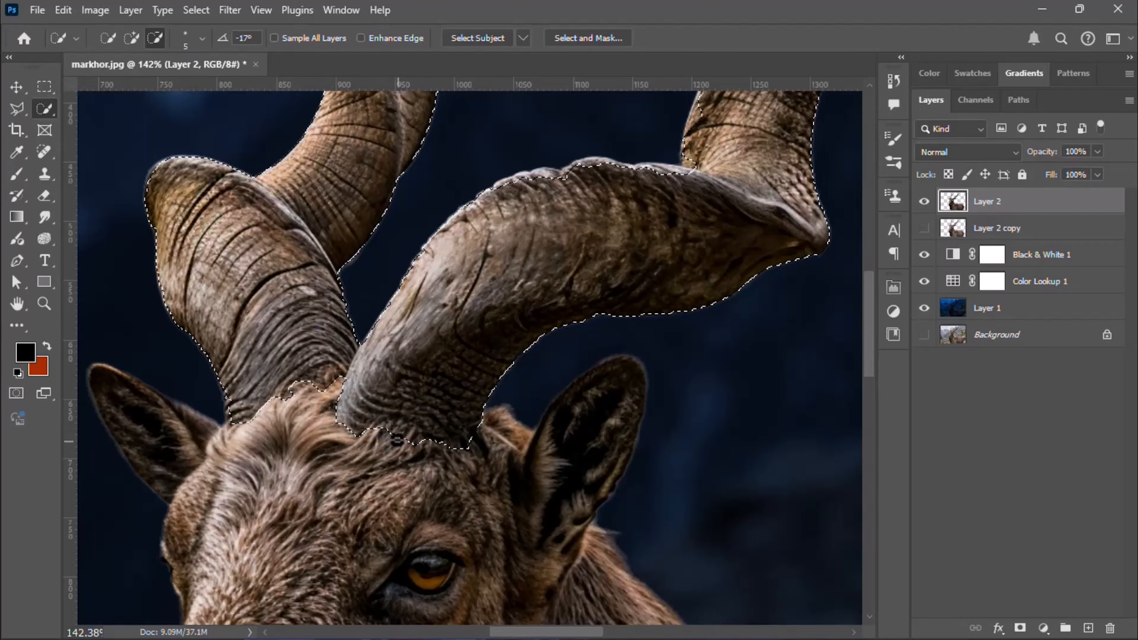
scroll(395, 440, "down", 8)
scroll(627, 150, "up", 8)
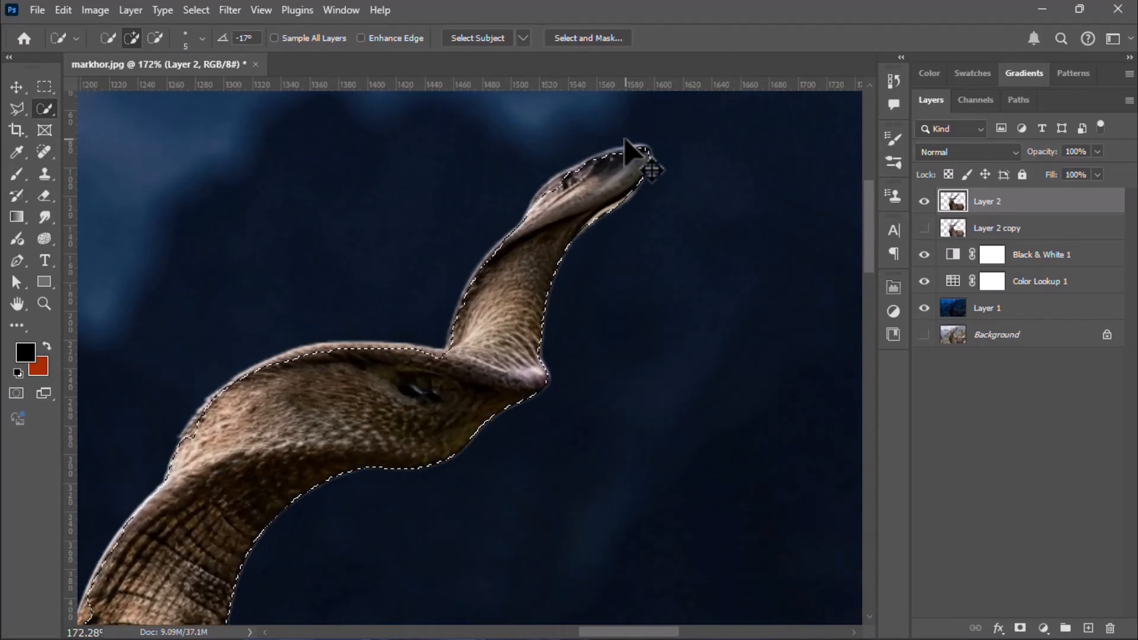
mouse_move(625, 155)
left_mouse_down()
mouse_move(592, 168)
mouse_move(601, 154)
mouse_move(526, 188)
mouse_move(655, 183)
mouse_move(625, 164)
mouse_move(569, 180)
left_mouse_up()
scroll(569, 179, "down", 7)
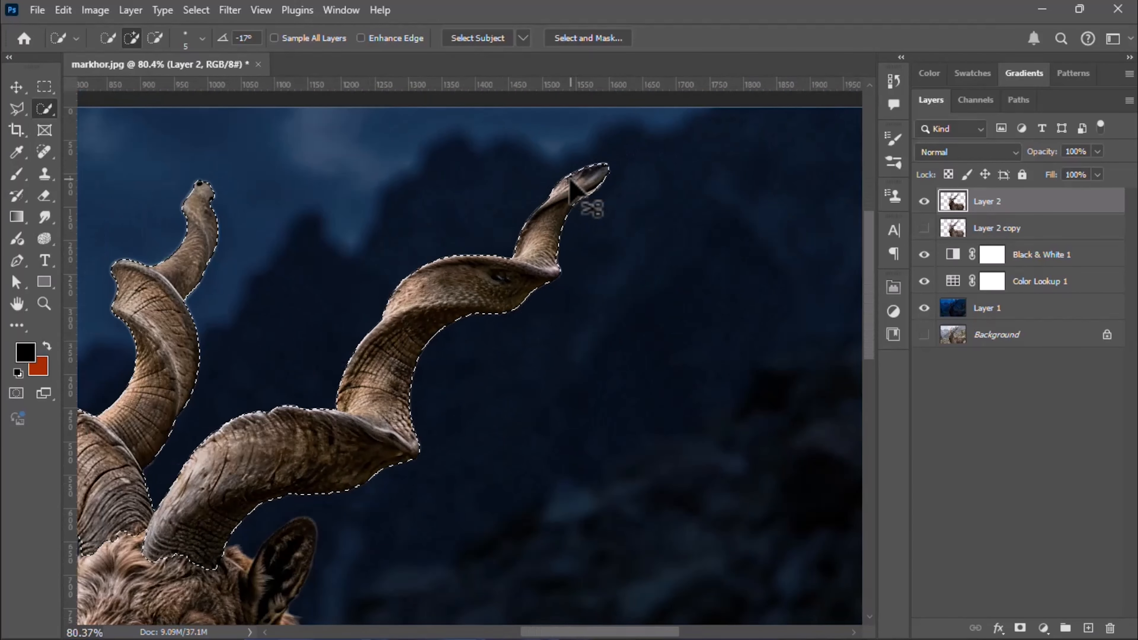
scroll(569, 181, "down", 3)
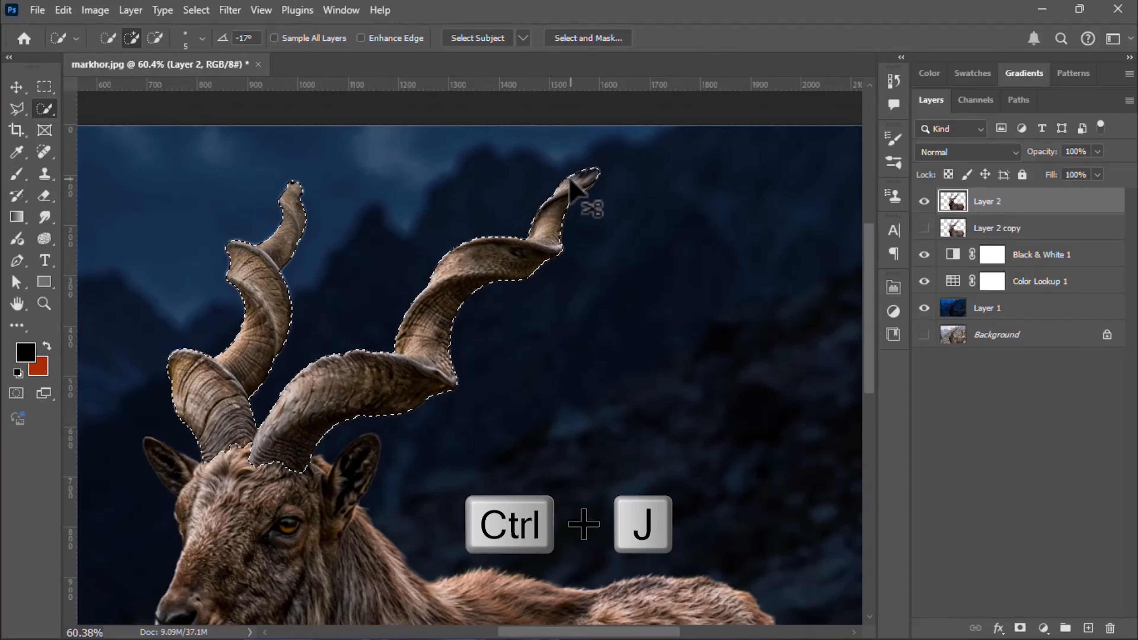
Copy the selected horns onto a new layer and put that layer into a new collapsed Pass Through group
key("ctrl+j")
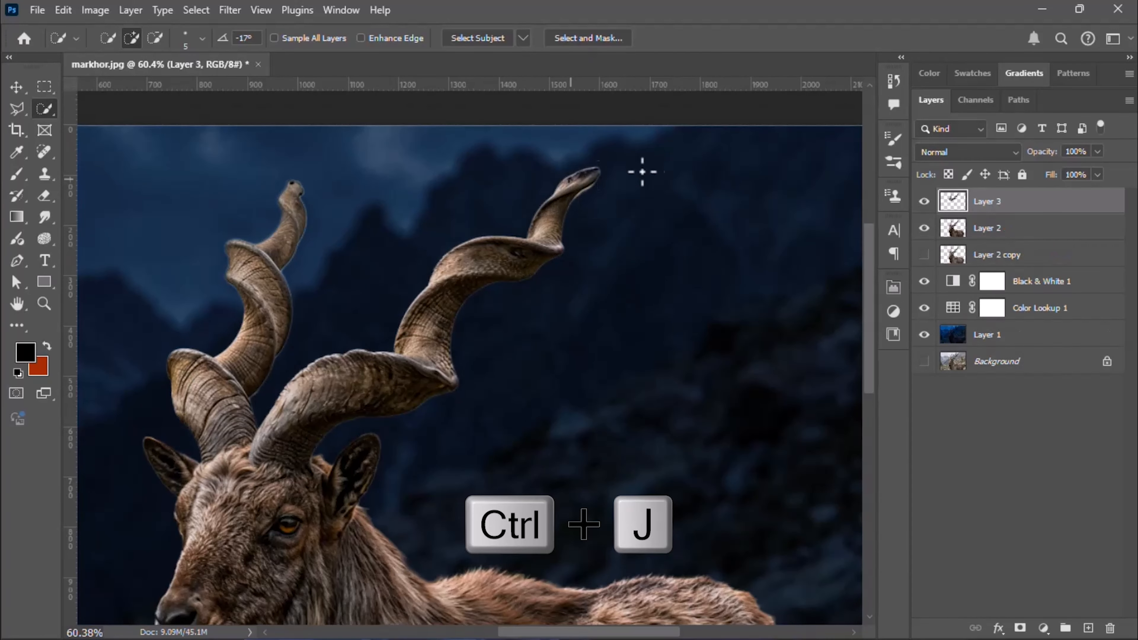
right_click(1022, 212)
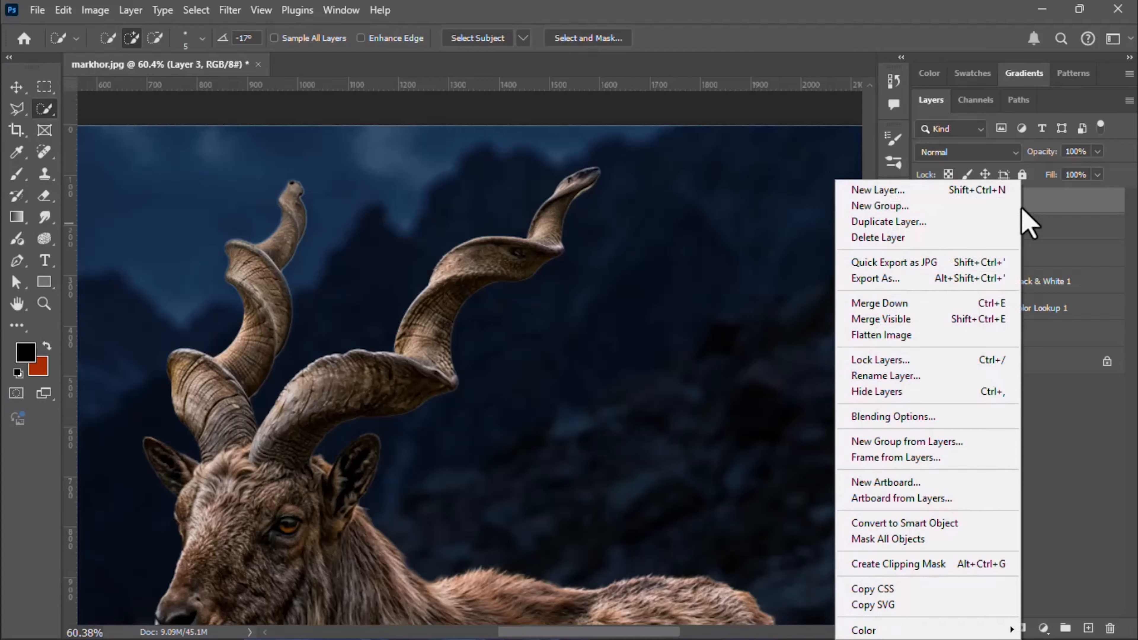
left_click(928, 438)
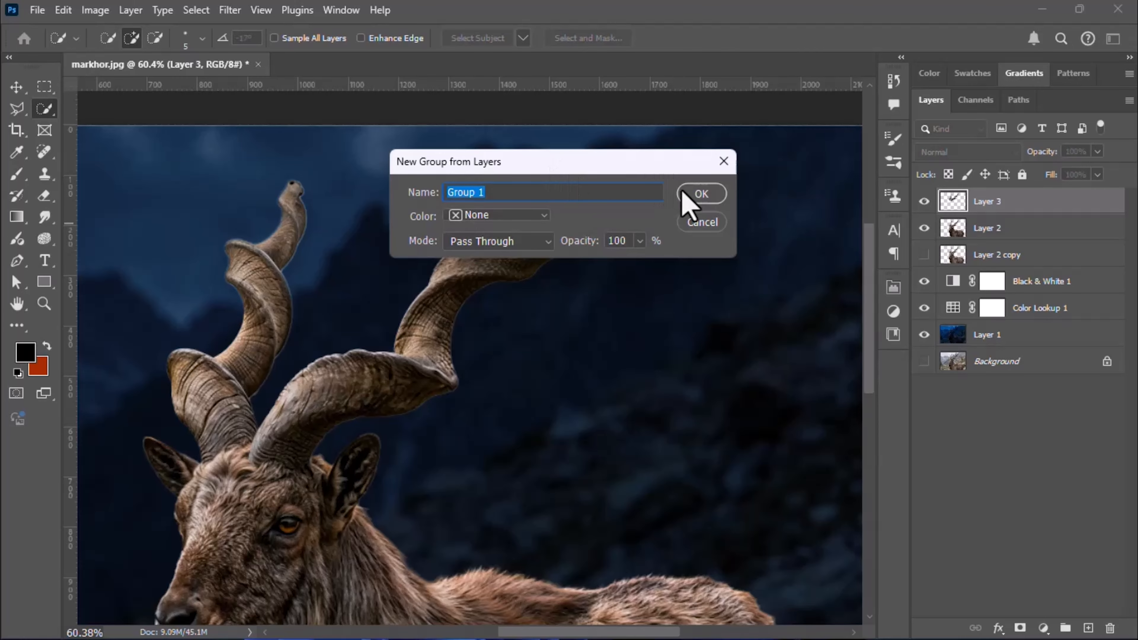
left_click(703, 196)
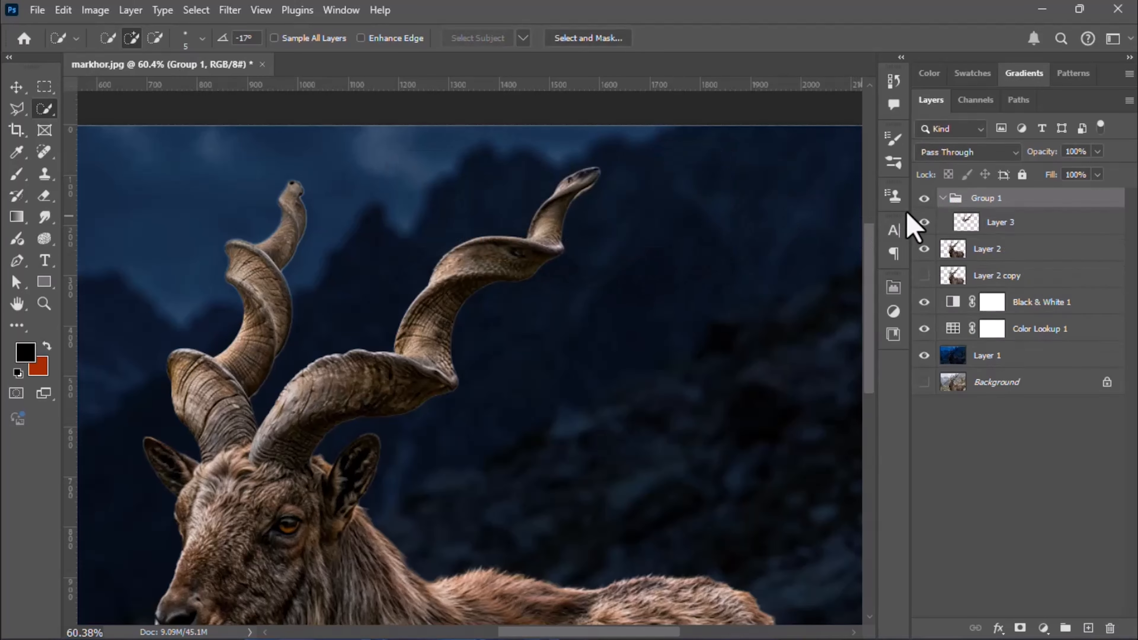
left_click(943, 198)
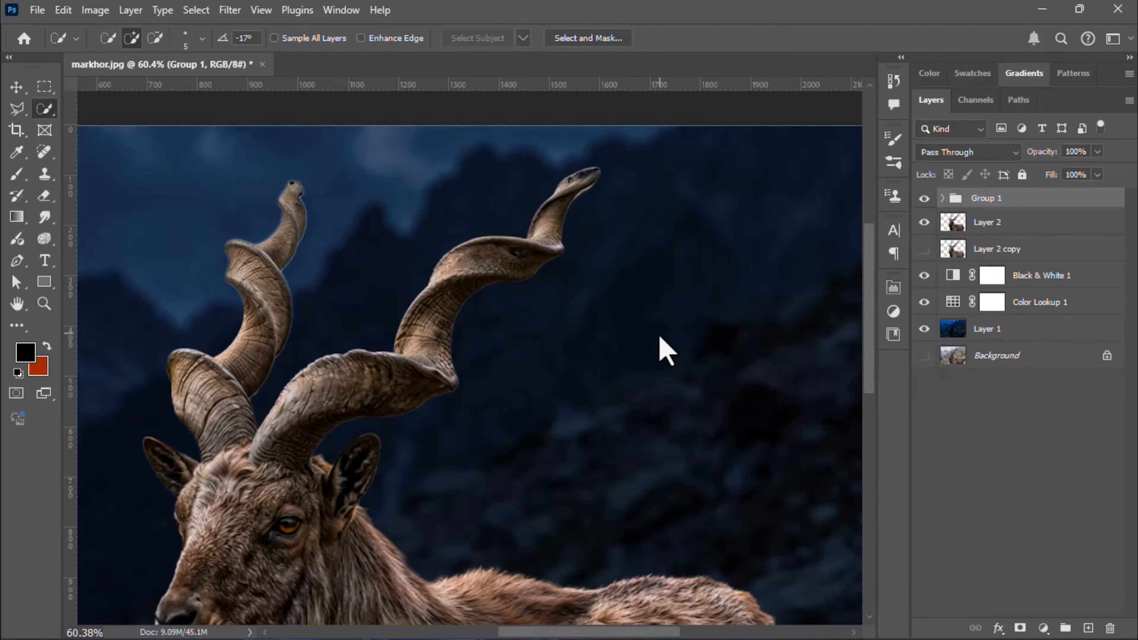
Convert the horns layer, Layer 3, inside Group 1 to a smart object
scroll(659, 340, "down", 7)
left_click_drag(515, 631, 489, 631)
left_click_drag(870, 354, 870, 367)
scroll(820, 388, "up", 2)
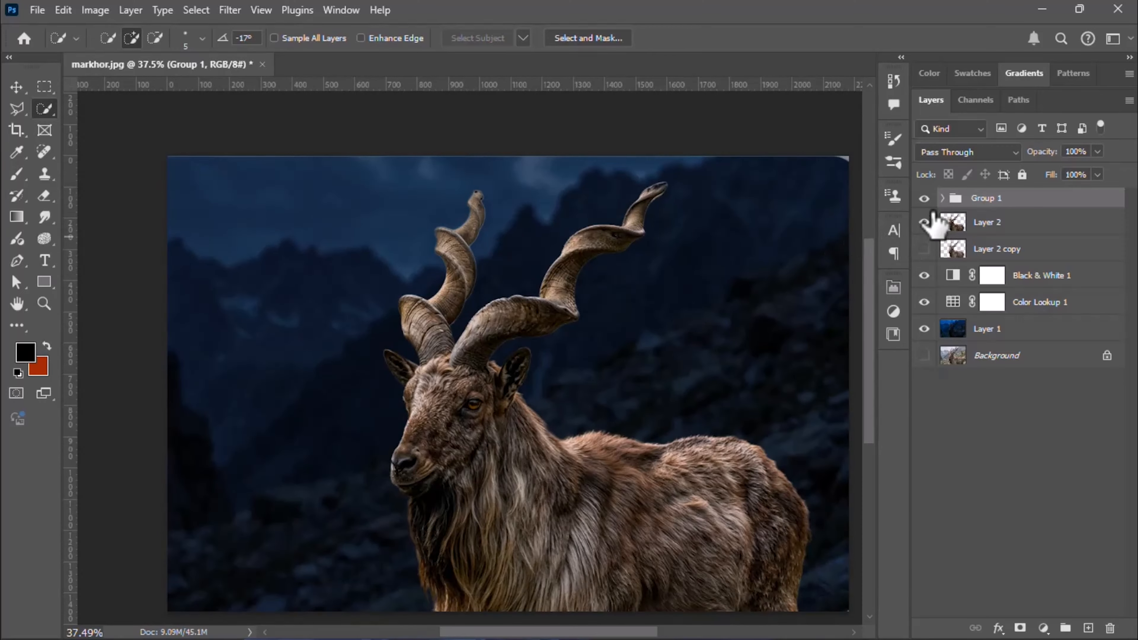
left_click(943, 198)
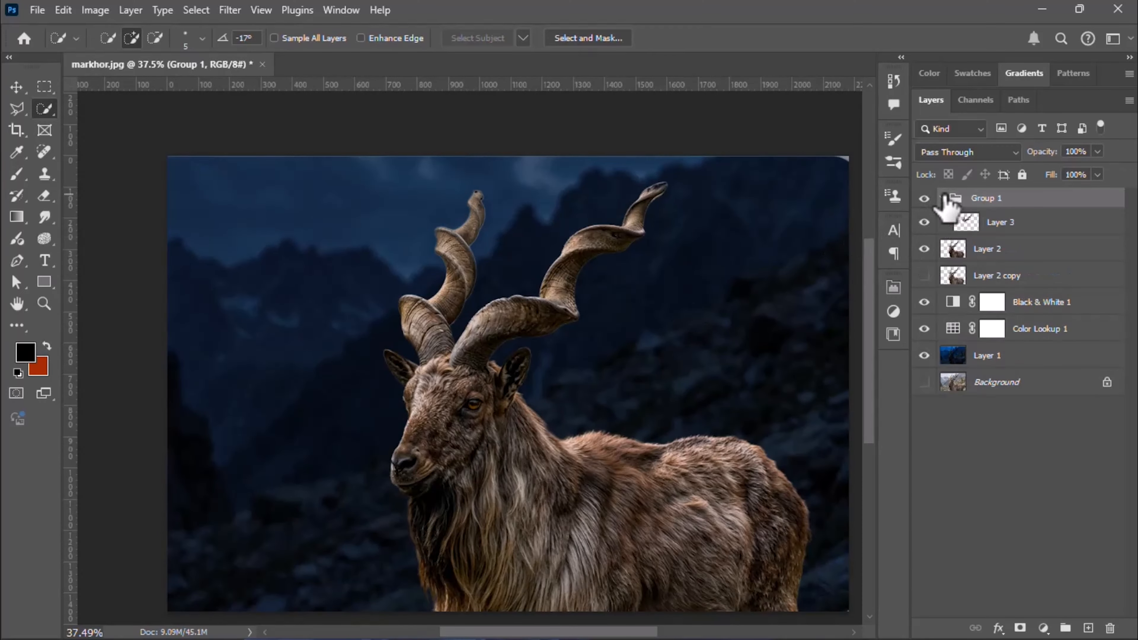
left_click(976, 219)
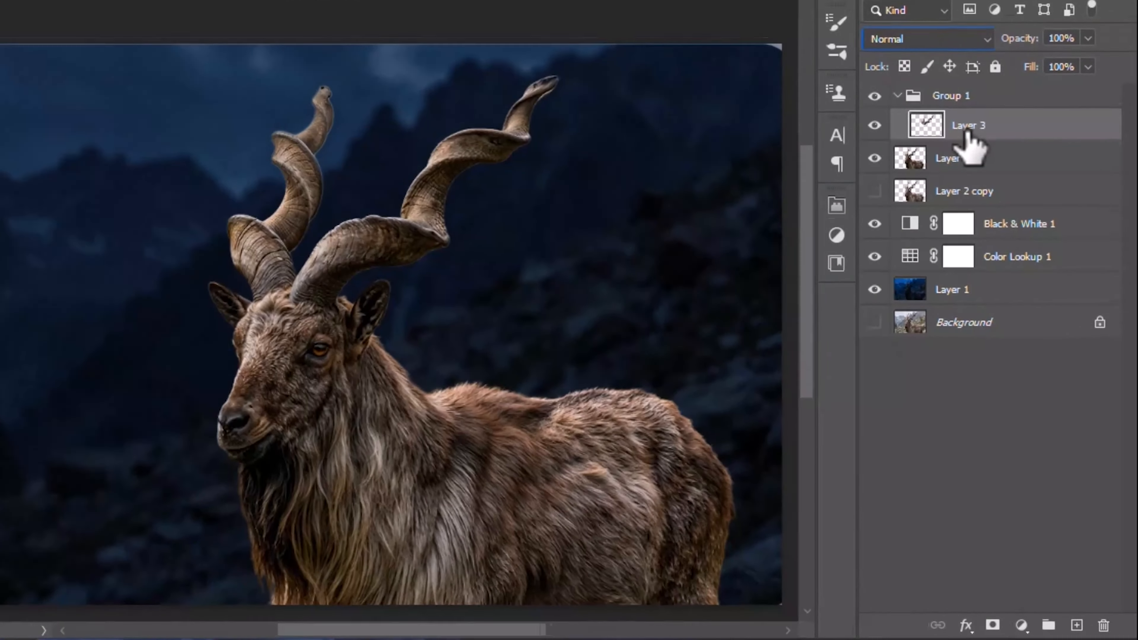
right_click(979, 223)
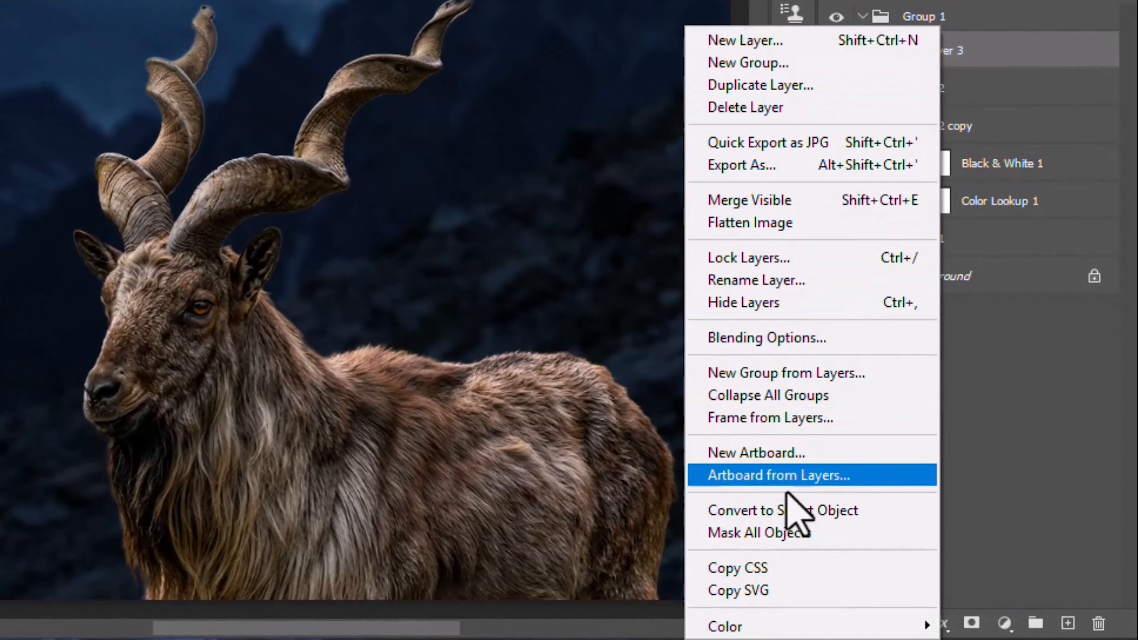
left_click(787, 511)
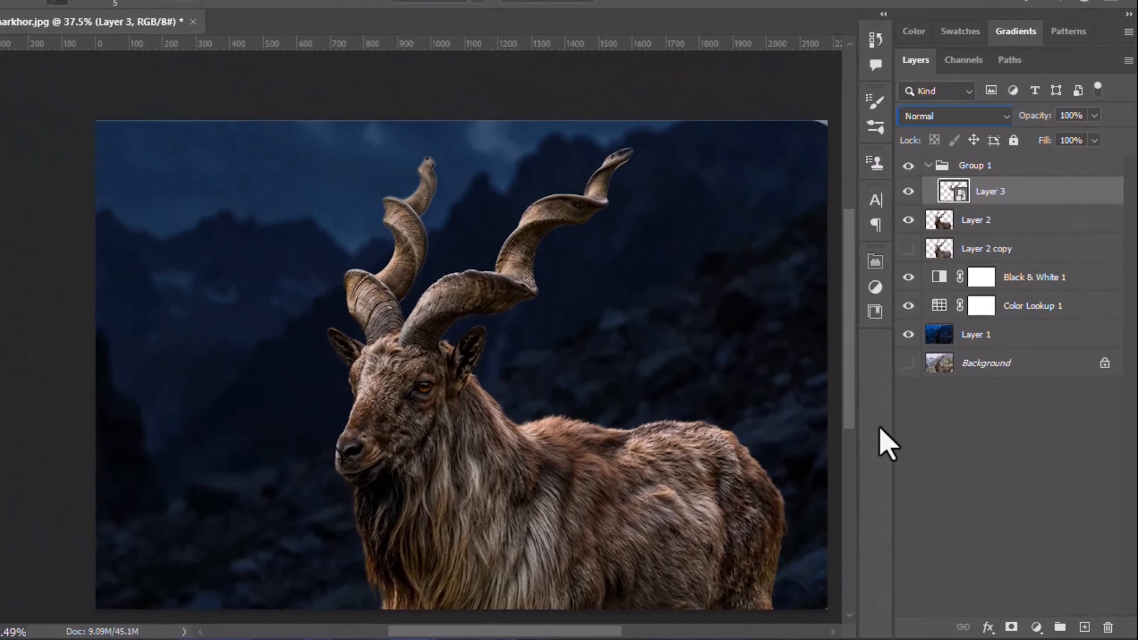
Duplicate the Layer 3 horn smart object inside Group 1 and set the copy's blend mode to Linear Dodge (Add)
key("ctrl+j")
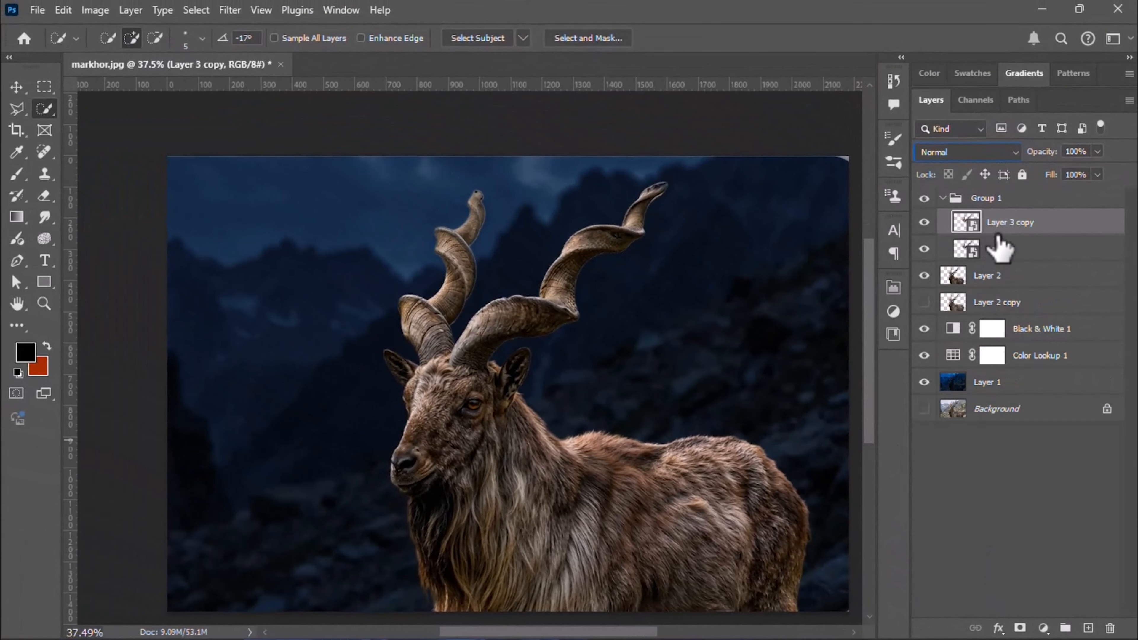
left_click(1000, 164)
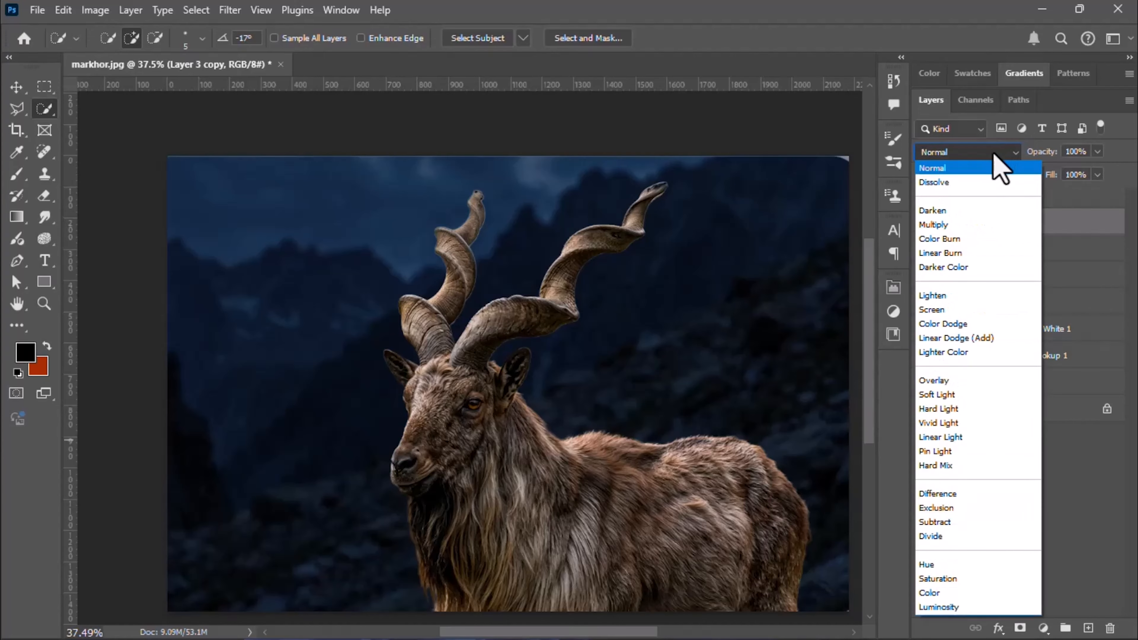
left_click(967, 340)
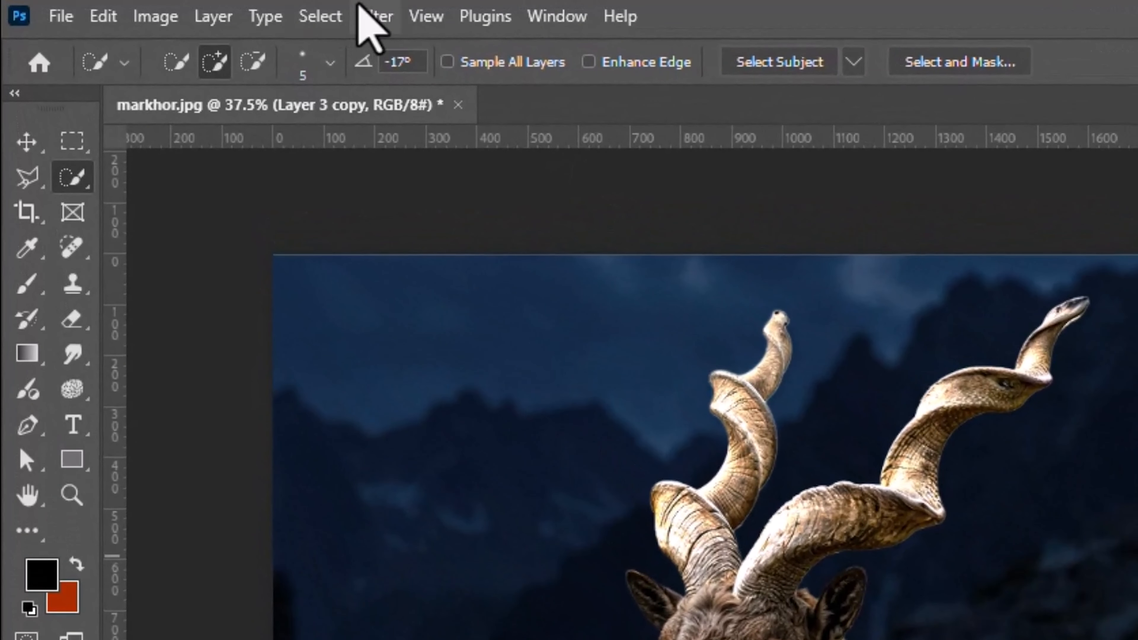
Build the horn glow from five Linear Dodge copies with Gaussian Blur, using a 202.1-pixel radius on the topmost copy
left_click(222, 7)
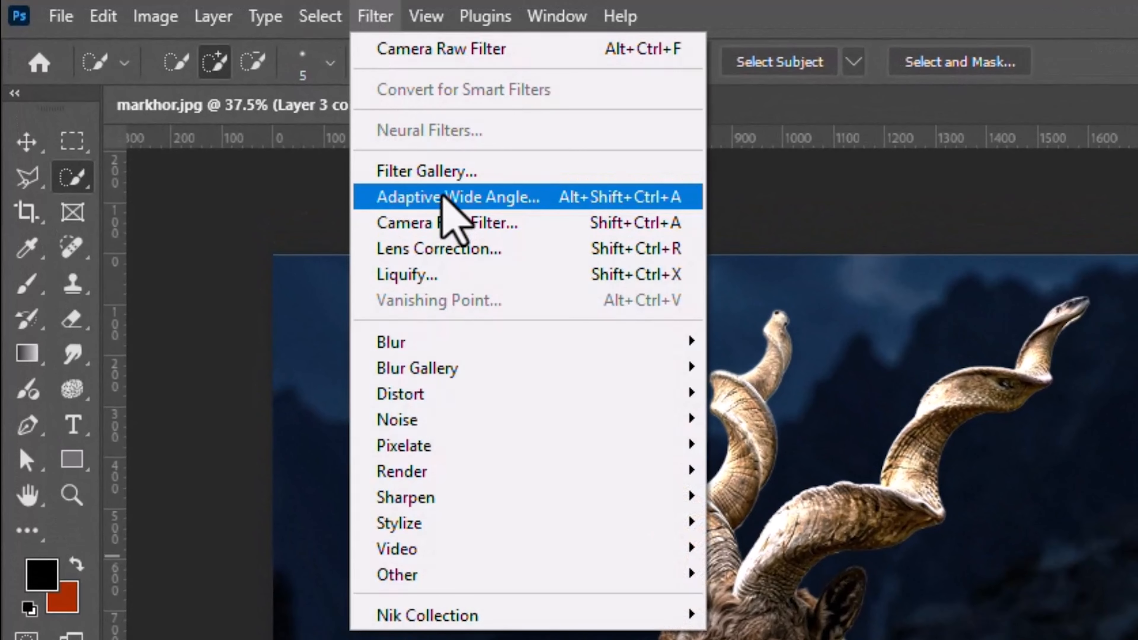
mouse_move(448, 343)
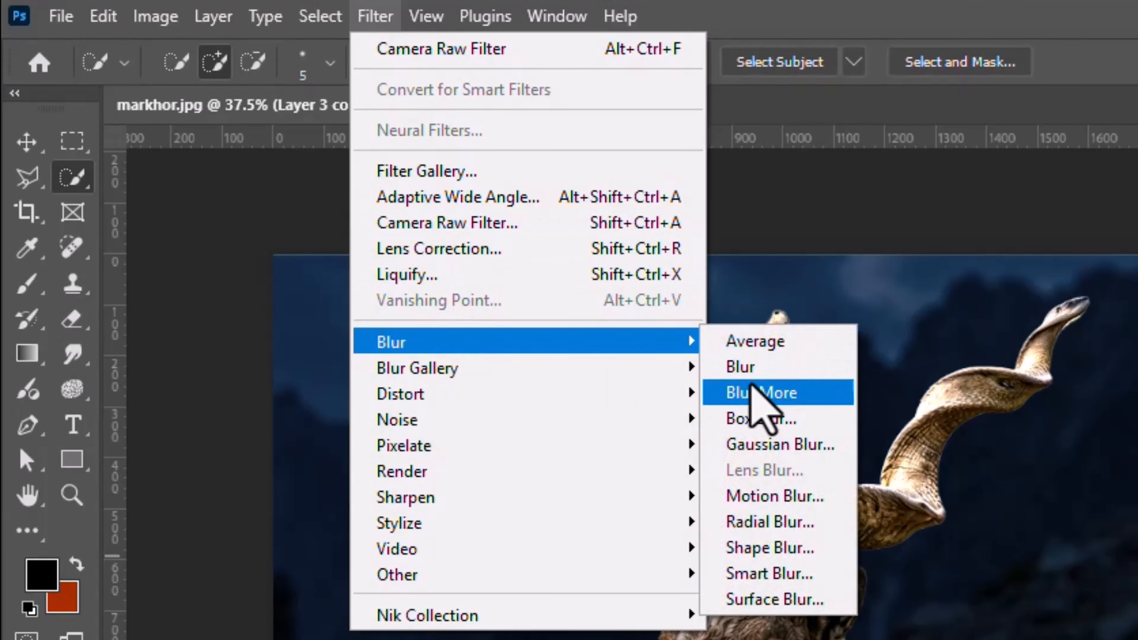
left_click(762, 444)
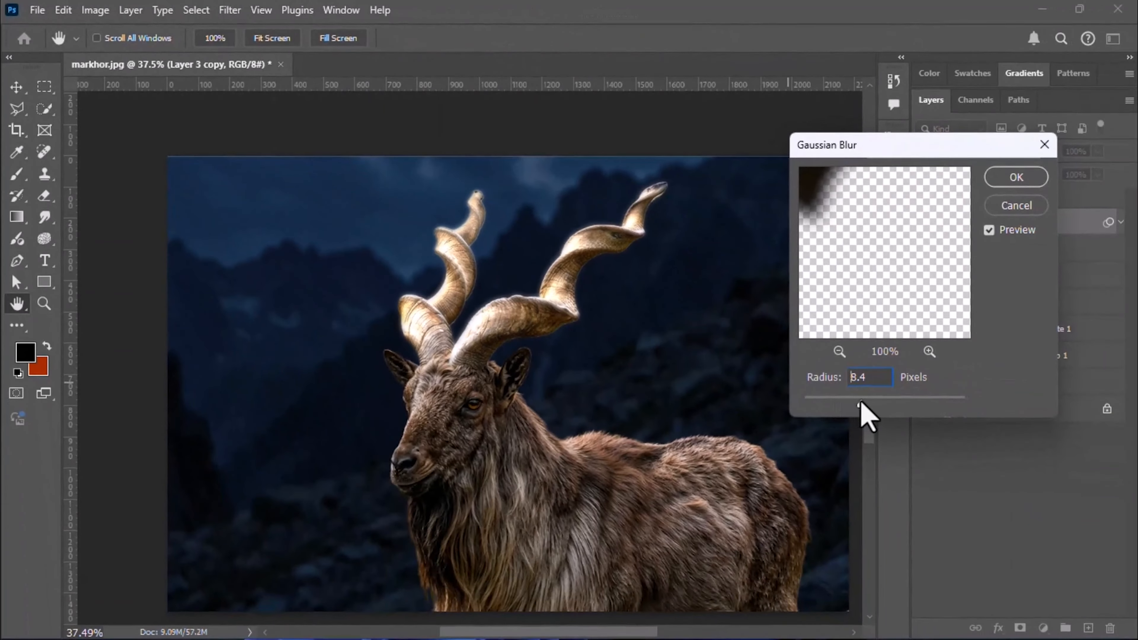
left_click_drag(860, 402, 924, 402)
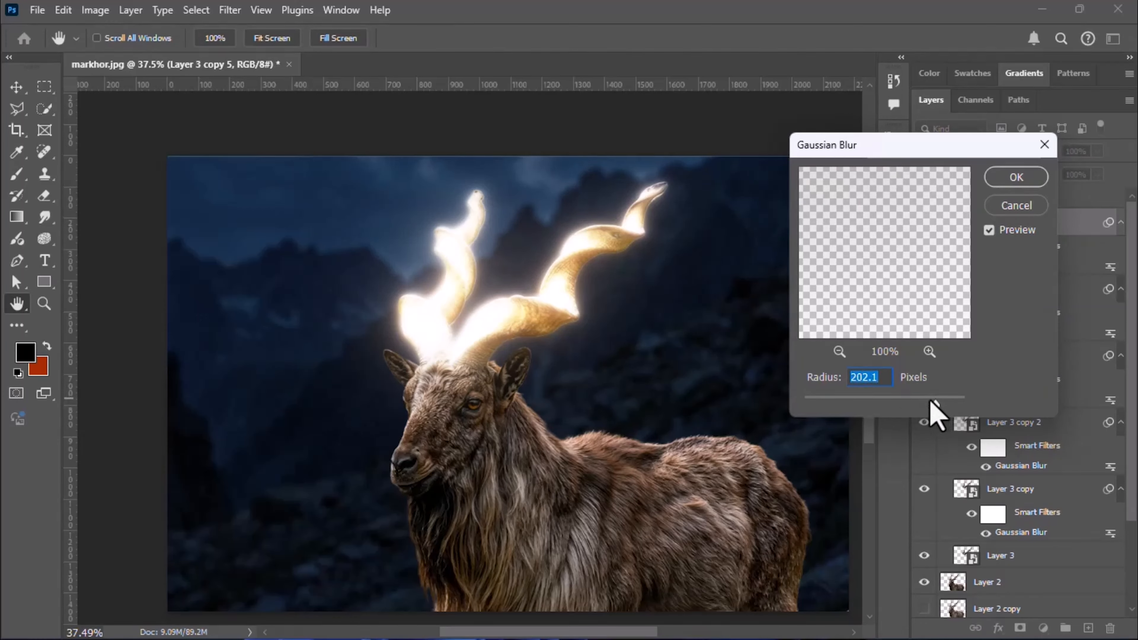
left_click(1005, 184)
key("w")
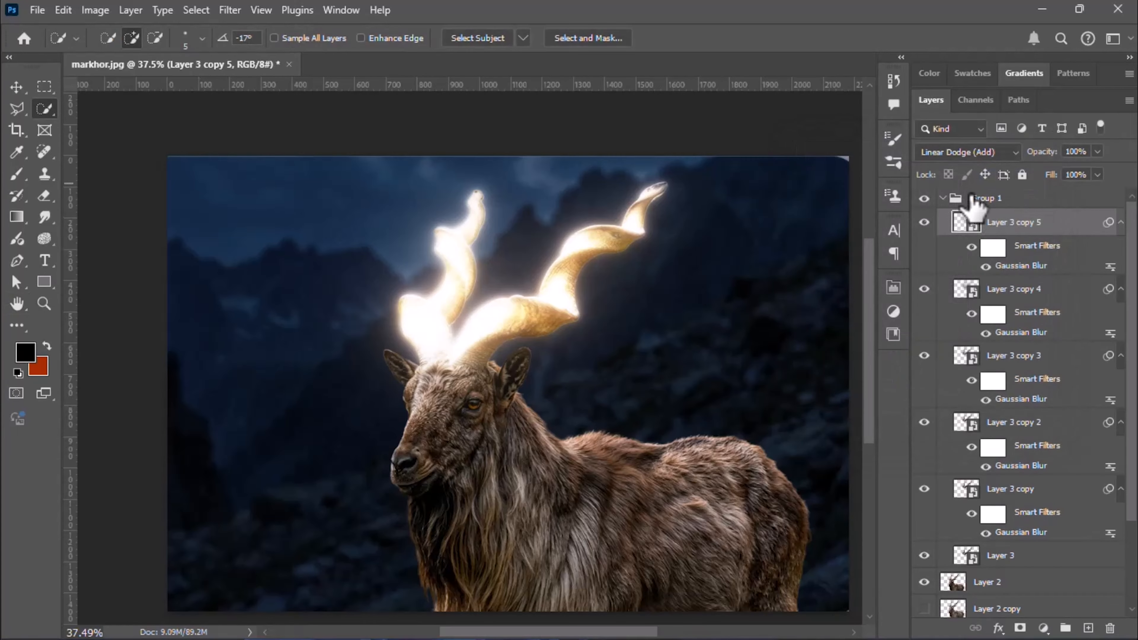
Collapse Group 1 and add a Hue/Saturation adjustment above it, with Colorize enabled and clipped to the group
left_click(942, 198)
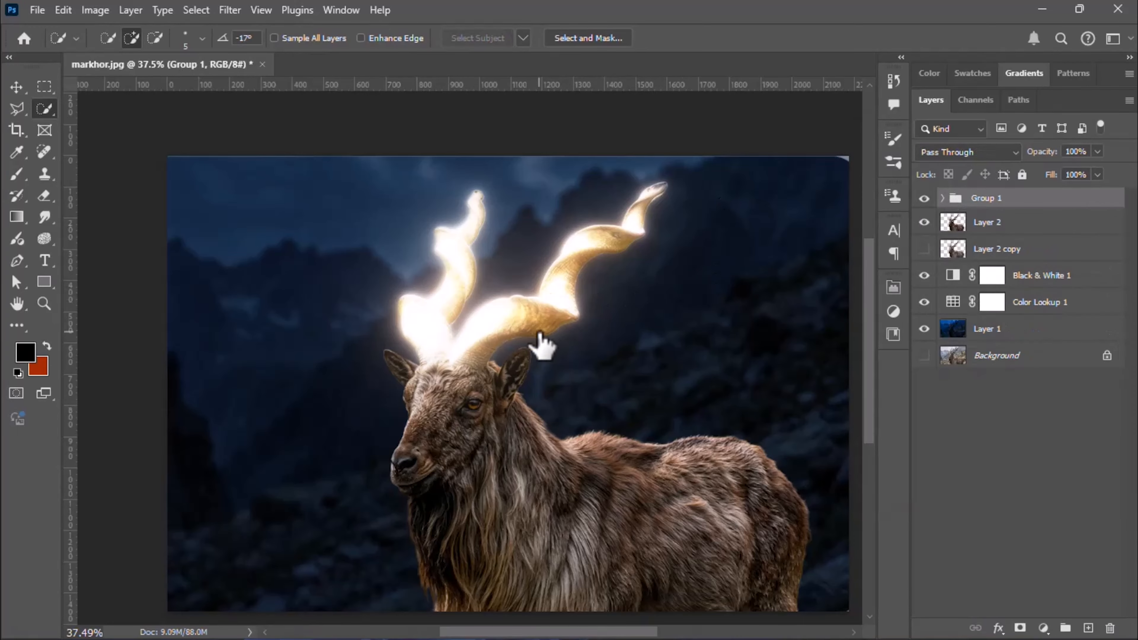
left_click_drag(511, 632, 525, 633)
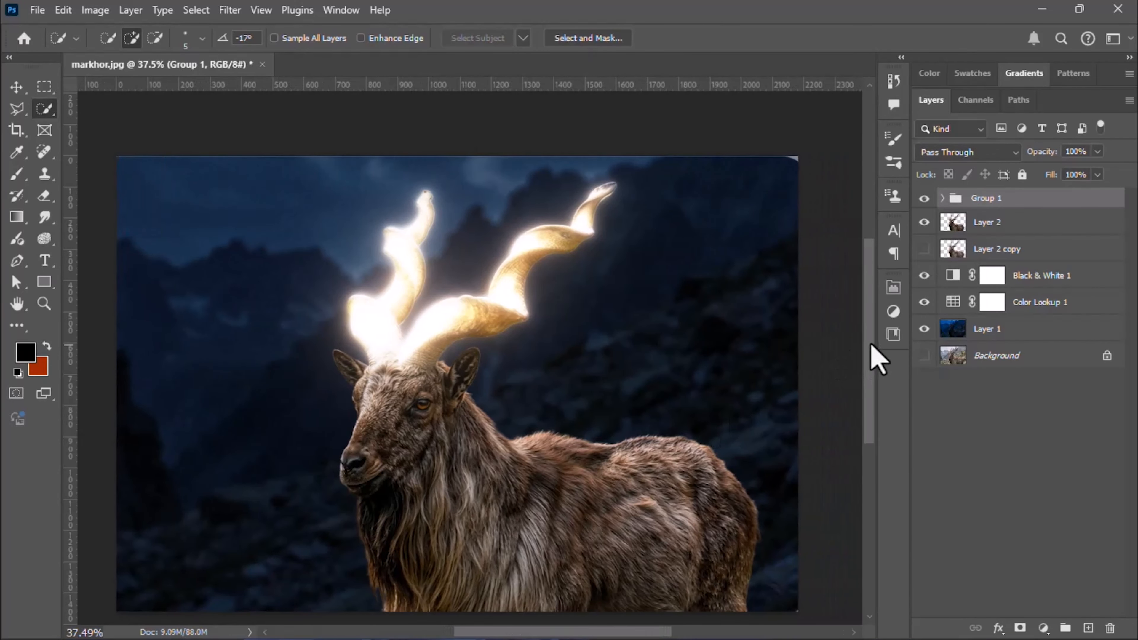
left_click_drag(870, 344, 870, 353)
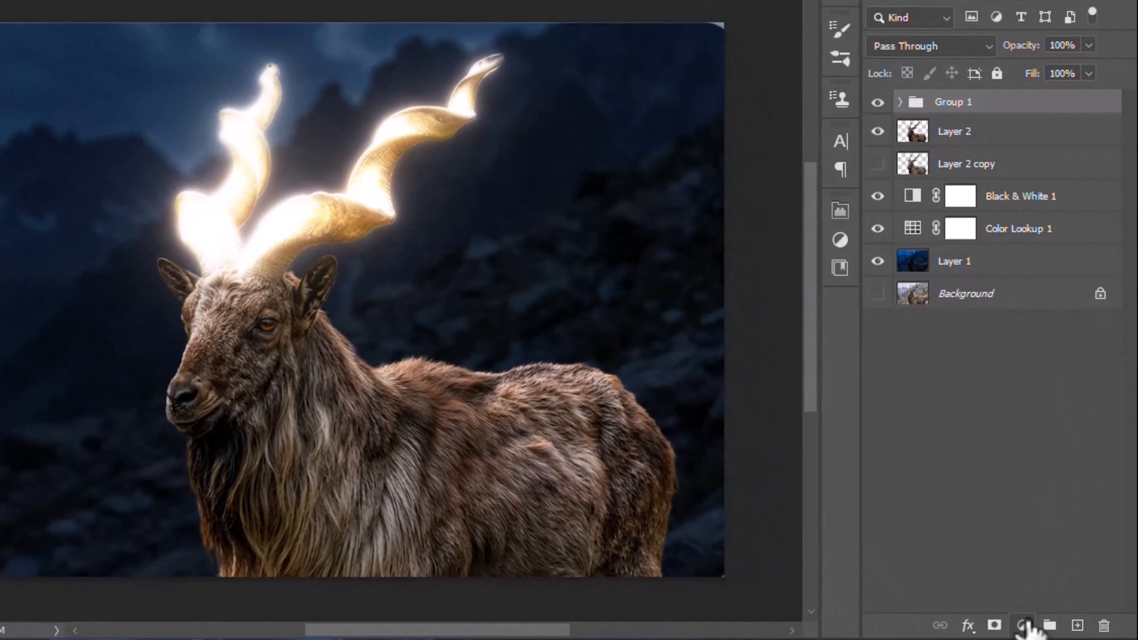
left_click(1025, 623)
left_click(1047, 423)
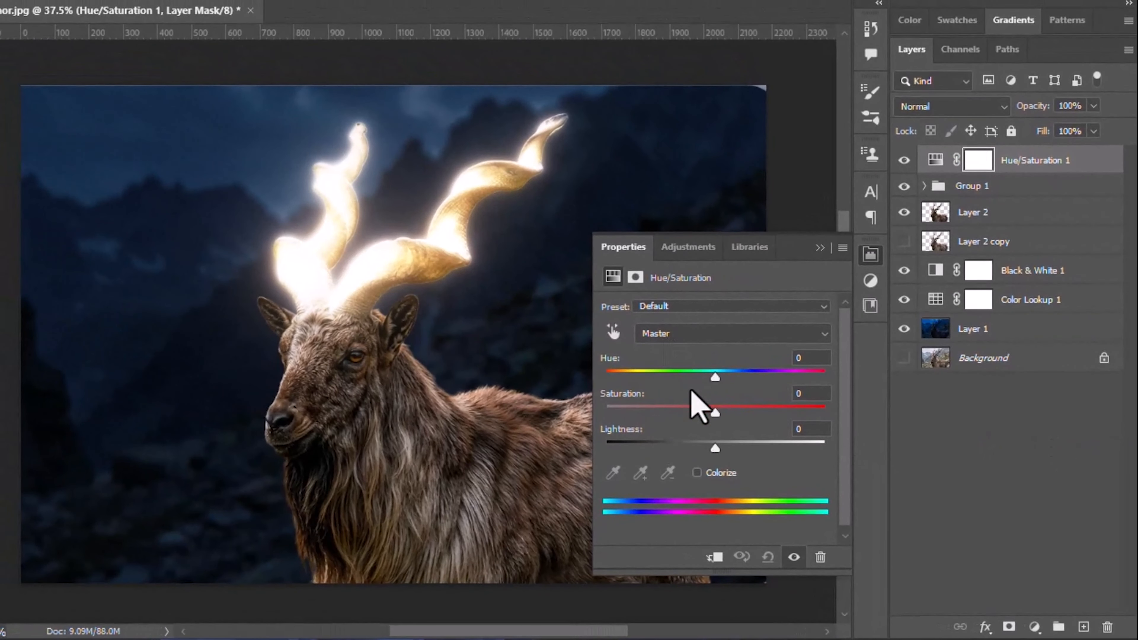
left_click(697, 472)
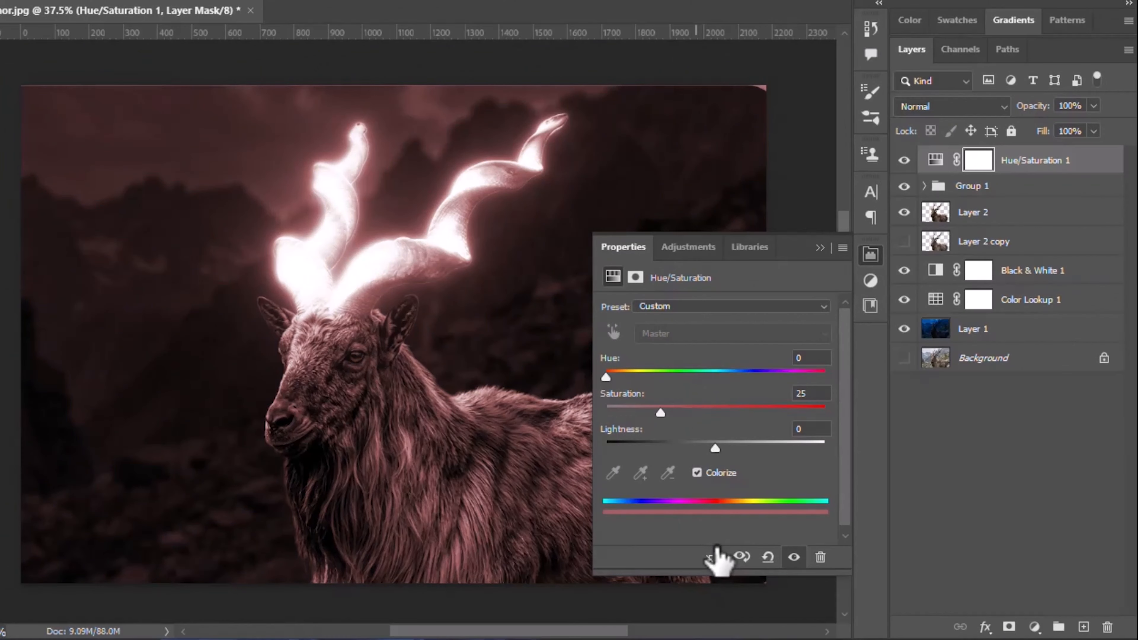
left_click(715, 557)
Colour the horn glow golden yellow with Hue 50, Saturation 83 and Lightness -7
left_click_drag(660, 412, 757, 413)
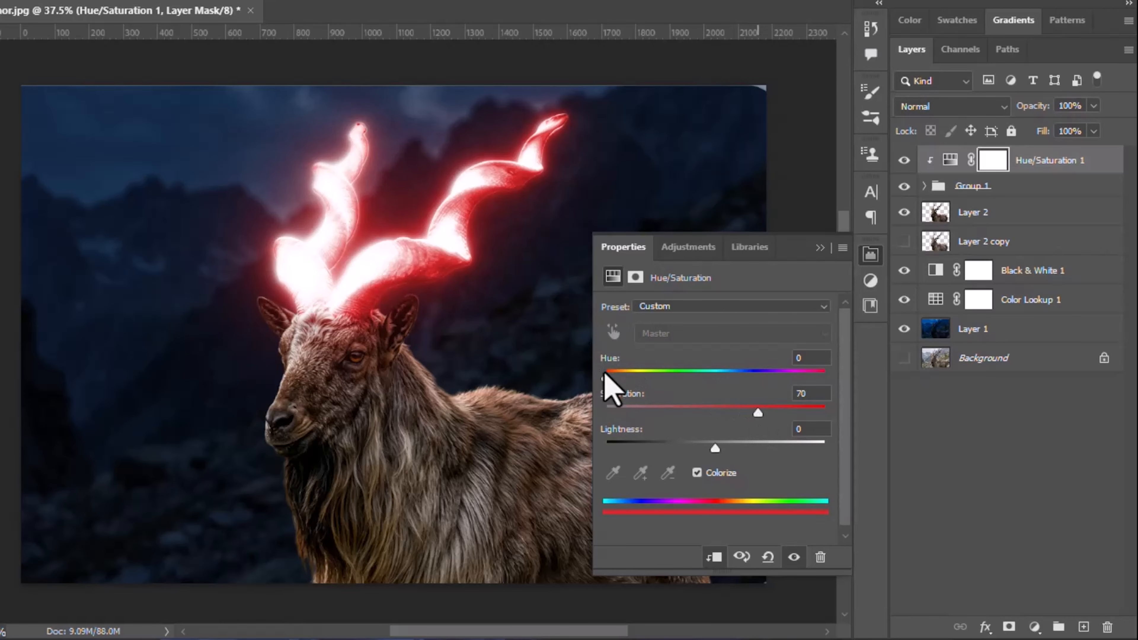
left_click_drag(604, 376, 638, 401)
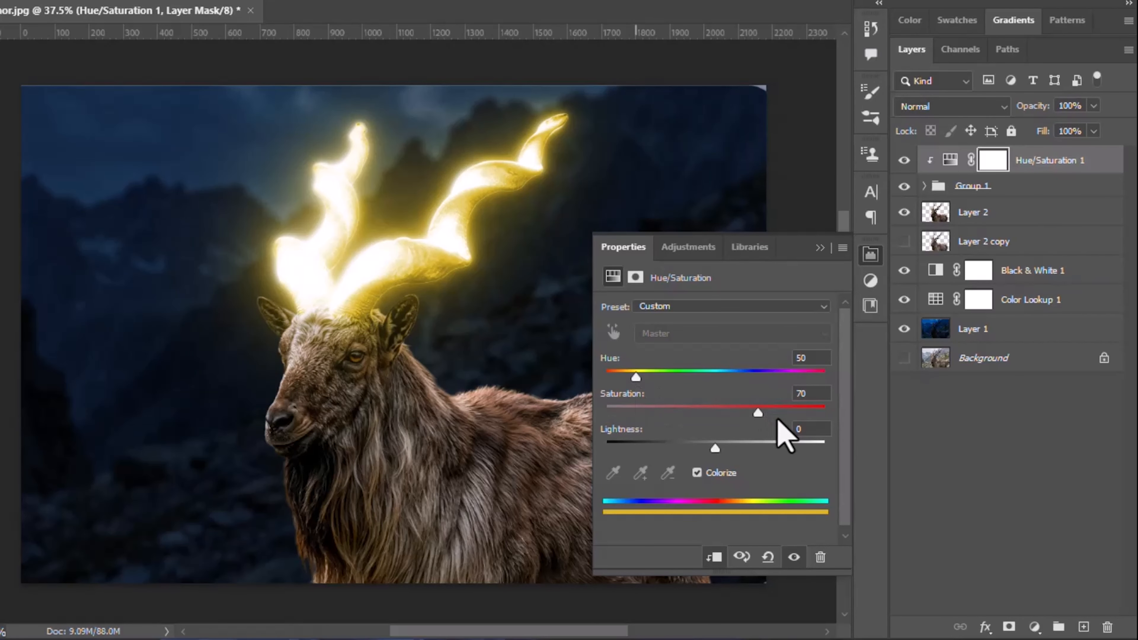
left_click_drag(756, 412, 799, 428)
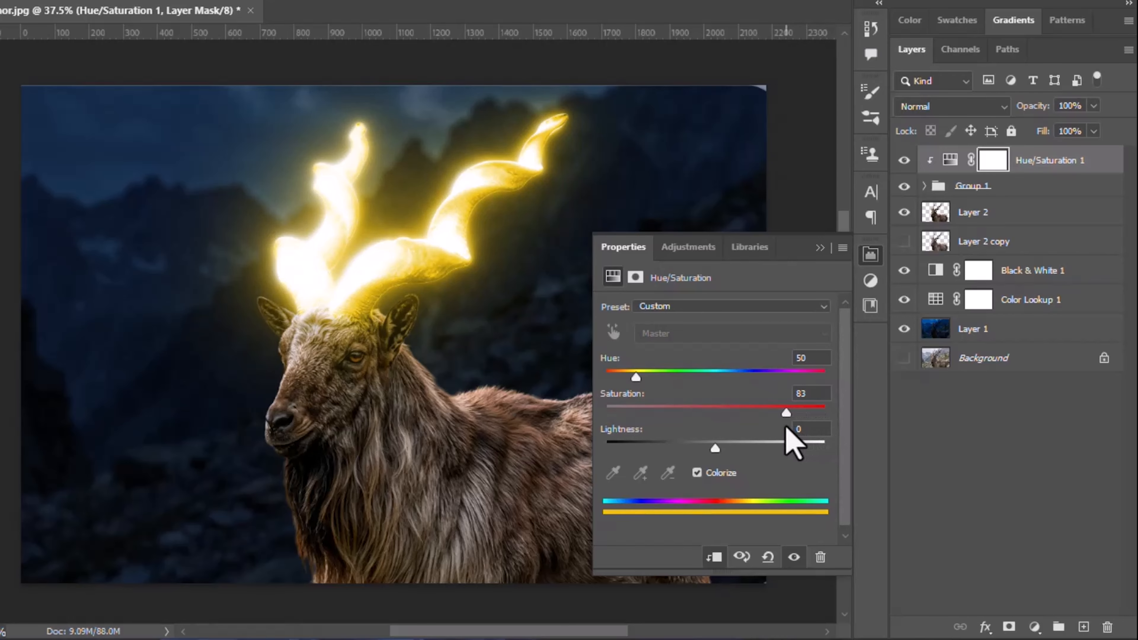
mouse_move(715, 448)
left_mouse_down()
mouse_move(697, 449)
mouse_move(708, 451)
left_mouse_up()
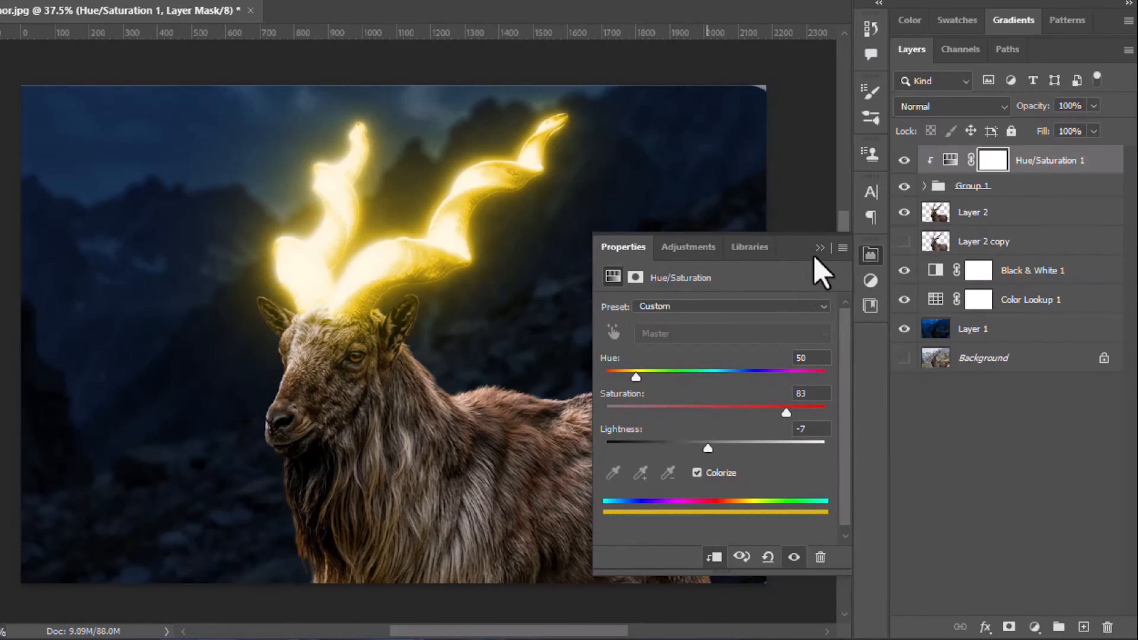
left_click(819, 248)
Add a Curves adjustment clipped to Layer 2 and pull the curve's shadow area down to darken the markhor strongly
left_click(941, 212)
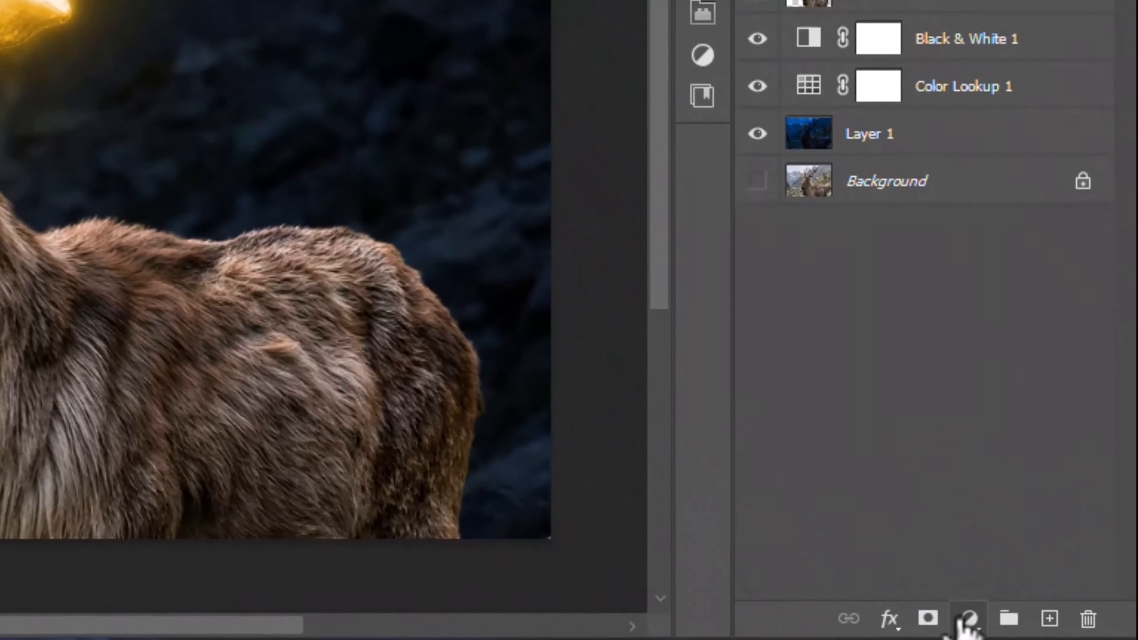
left_click(968, 619)
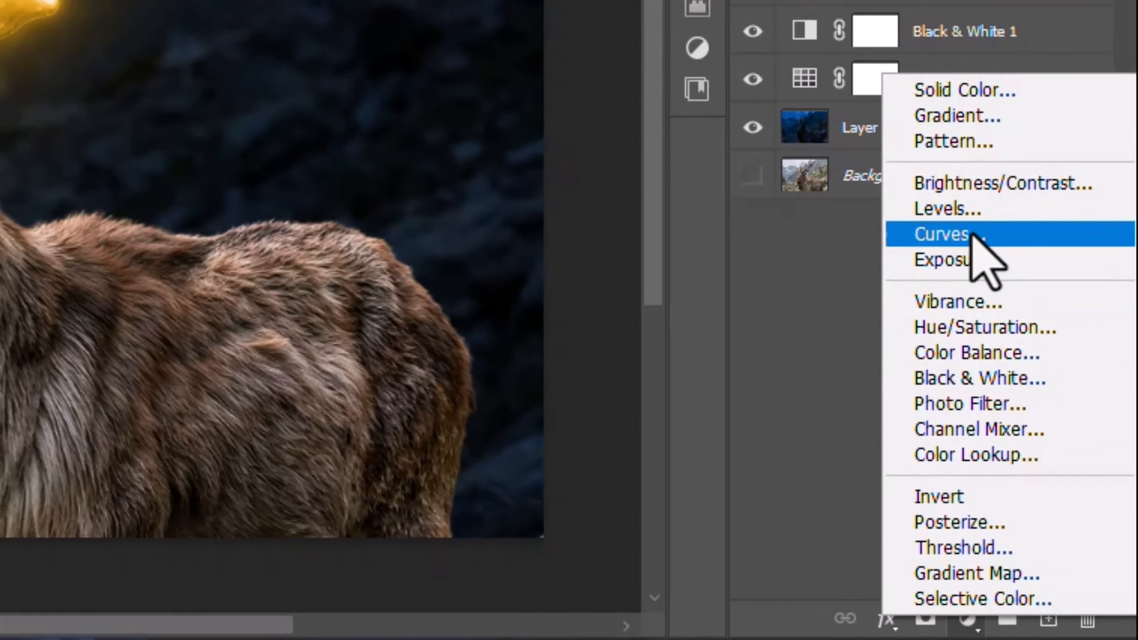
left_click(970, 226)
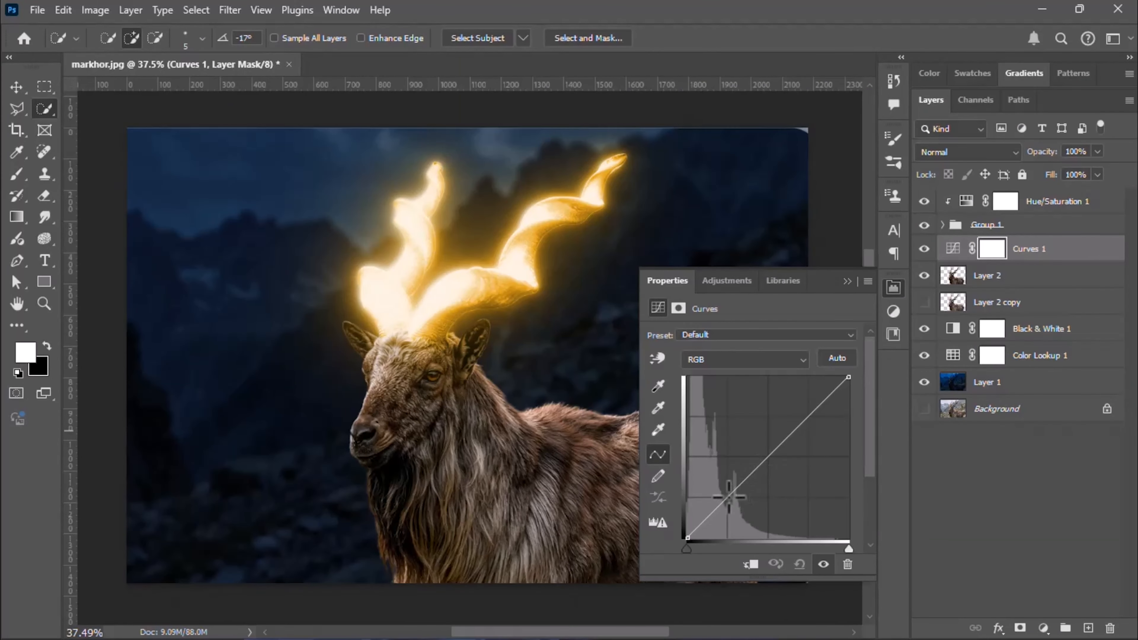
left_click_drag(728, 496, 740, 510)
left_click(750, 563)
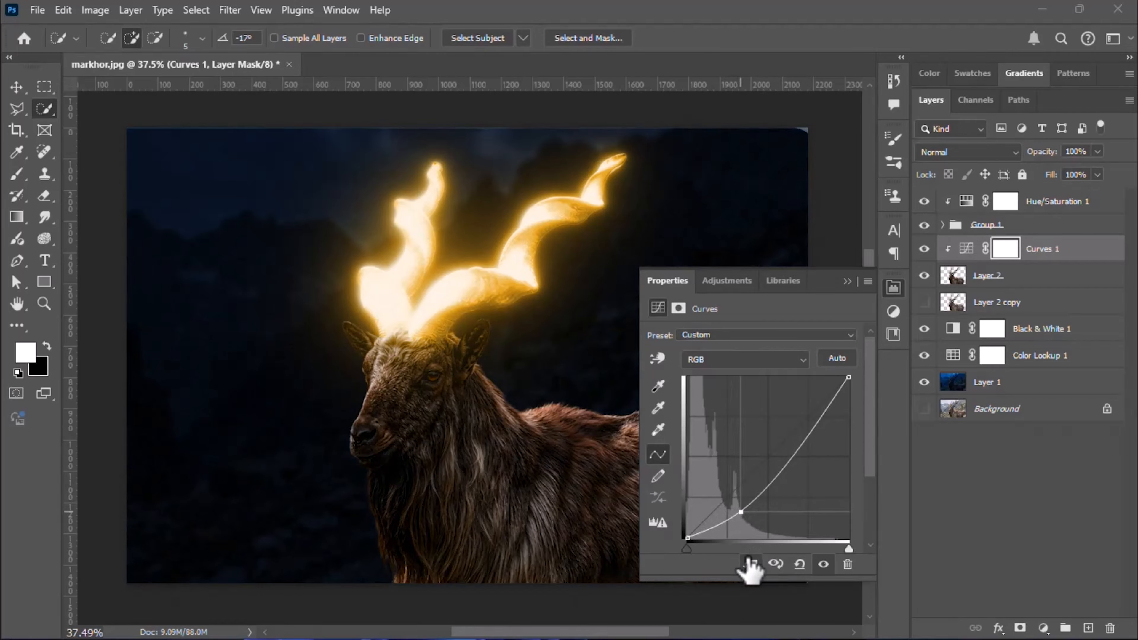
left_click_drag(630, 630, 667, 630)
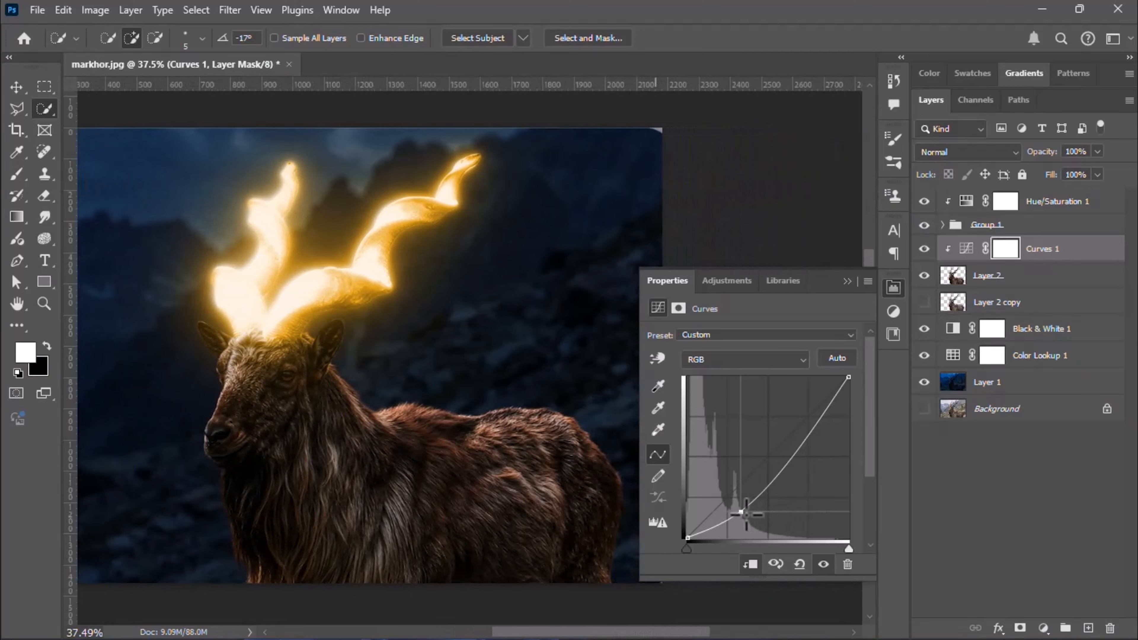
left_click_drag(746, 514, 747, 521)
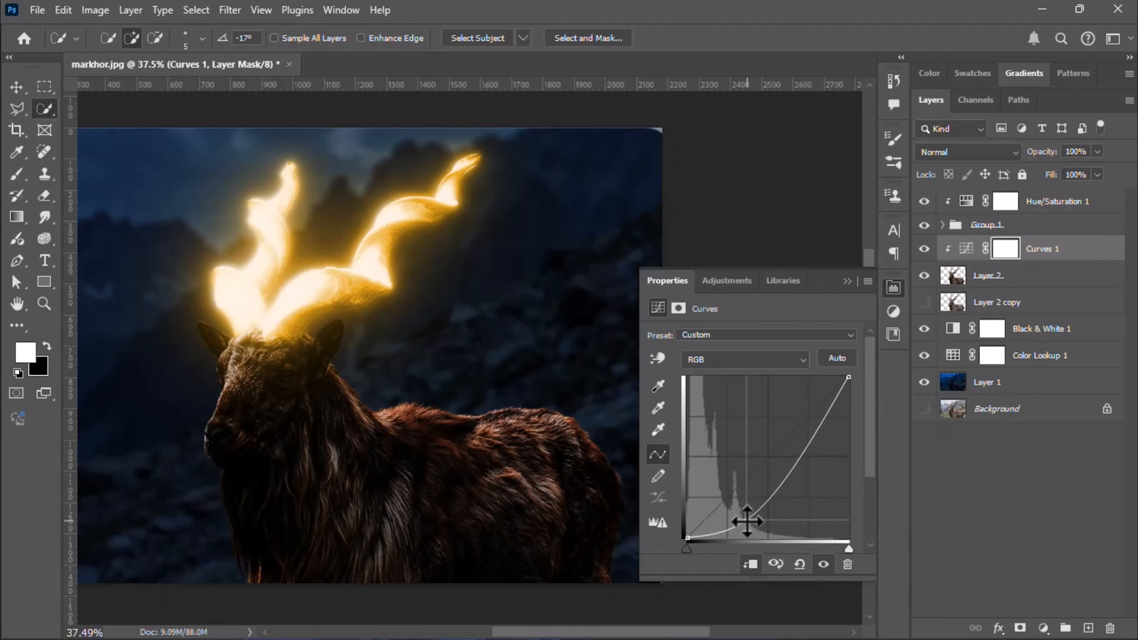
left_click(847, 281)
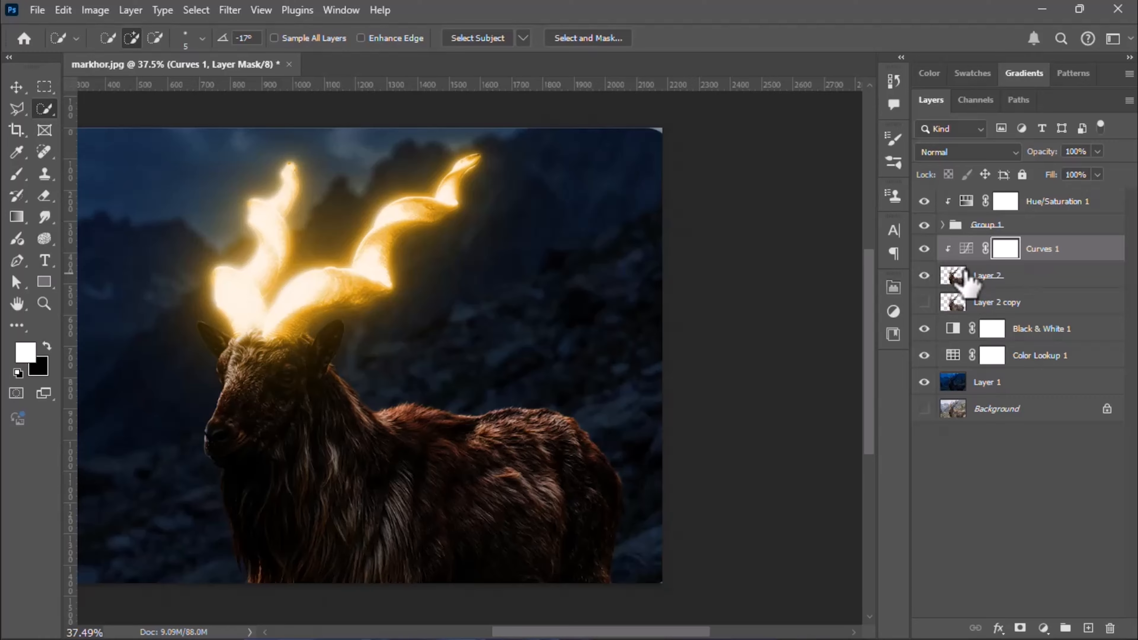
Make the Curves 1 mask black, and paint white at 76% opacity to darken the markhor's belly, hind leg and chest
left_click(17, 174)
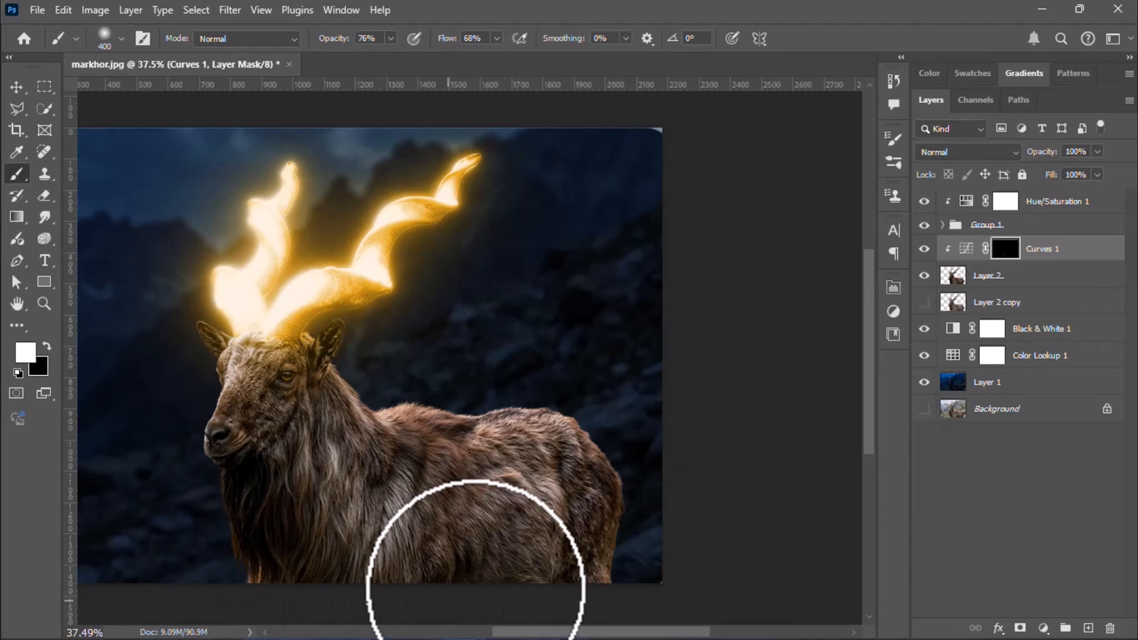
left_click(492, 580)
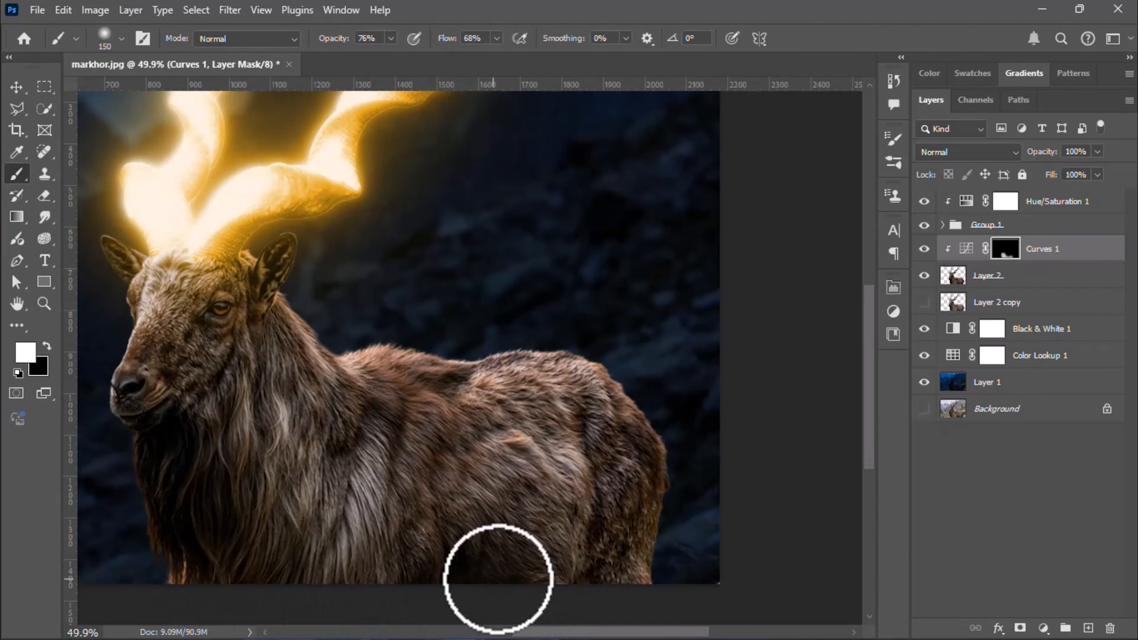
left_click_drag(621, 503, 630, 559)
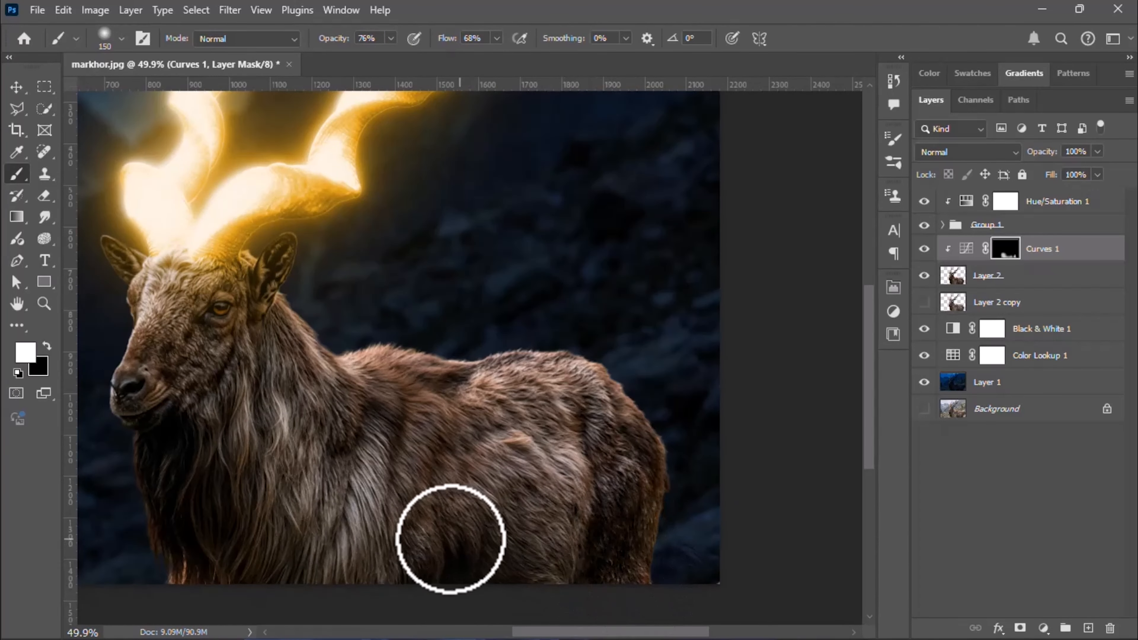
mouse_move(450, 540)
left_mouse_down()
mouse_move(406, 459)
mouse_move(310, 414)
mouse_move(198, 536)
mouse_move(242, 370)
mouse_move(173, 439)
left_mouse_up()
Extend the shading across the markhor's body and neck on the Curves 1 mask at 57% opacity, reducing the brush to 80 px
key("5")
key("7")
mouse_move(398, 404)
left_mouse_down()
mouse_move(524, 429)
mouse_move(532, 543)
left_mouse_up()
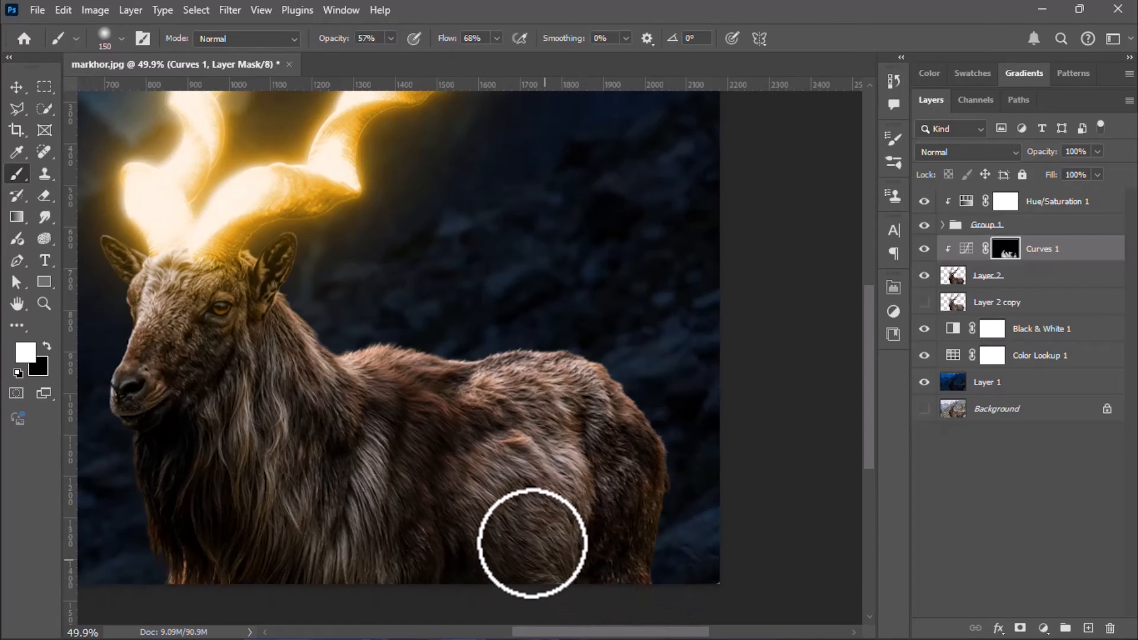
key("bracketleft")
key("bracketleft")
key("bracketleft")
key("bracketleft")
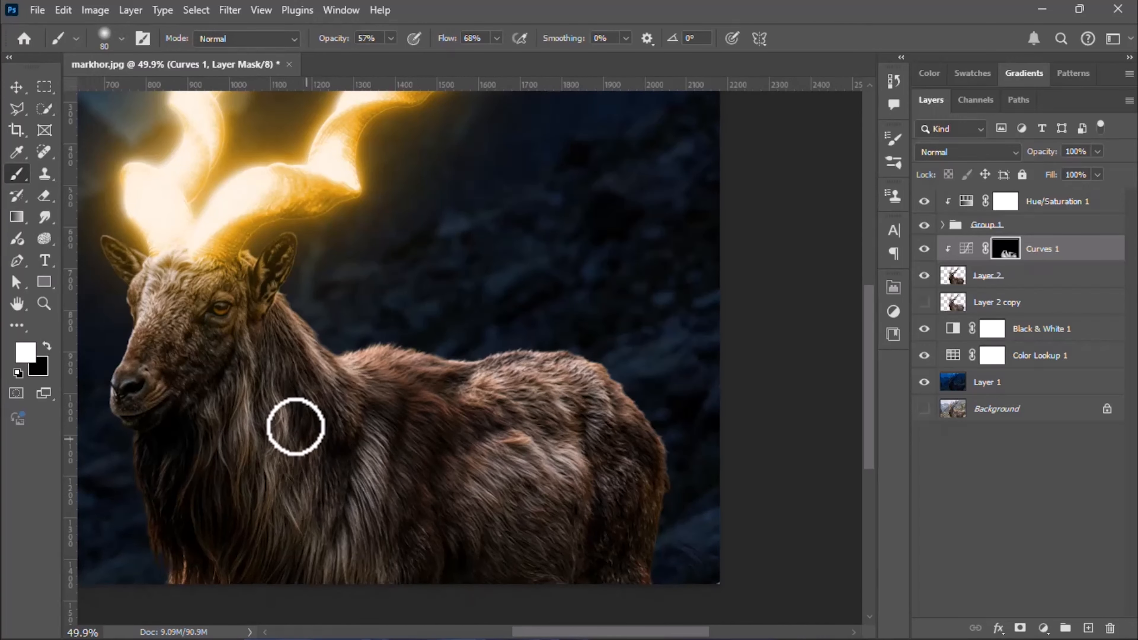
scroll(548, 589, "down", 2)
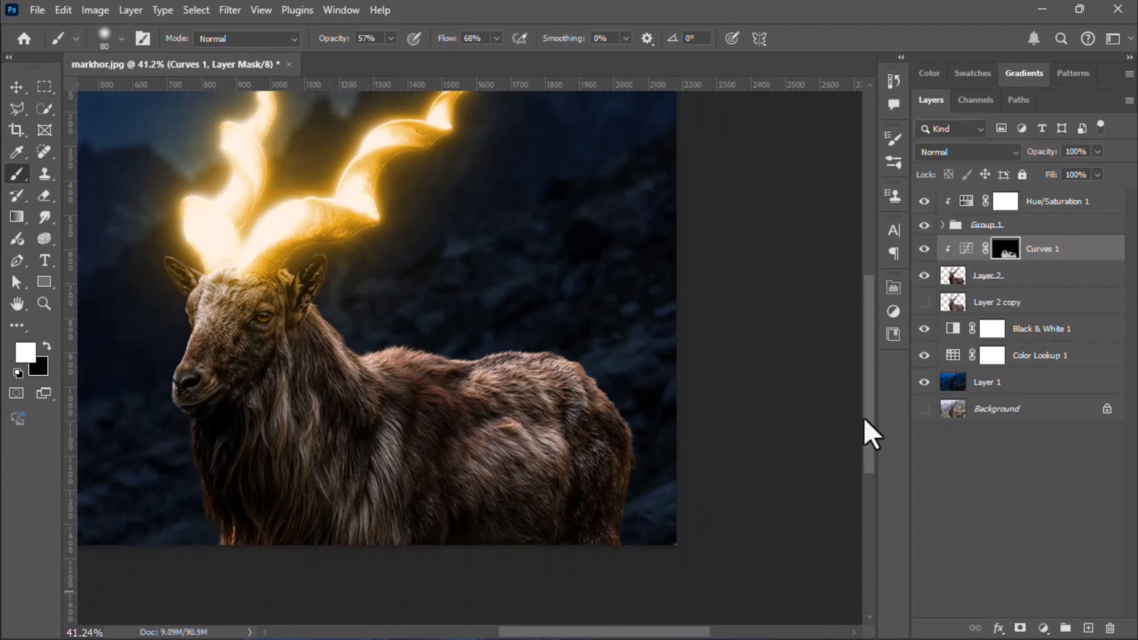
left_click_drag(866, 420, 865, 398)
left_click_drag(599, 631, 564, 631)
mouse_move(383, 411)
left_mouse_down()
mouse_move(359, 390)
mouse_move(422, 403)
left_mouse_up()
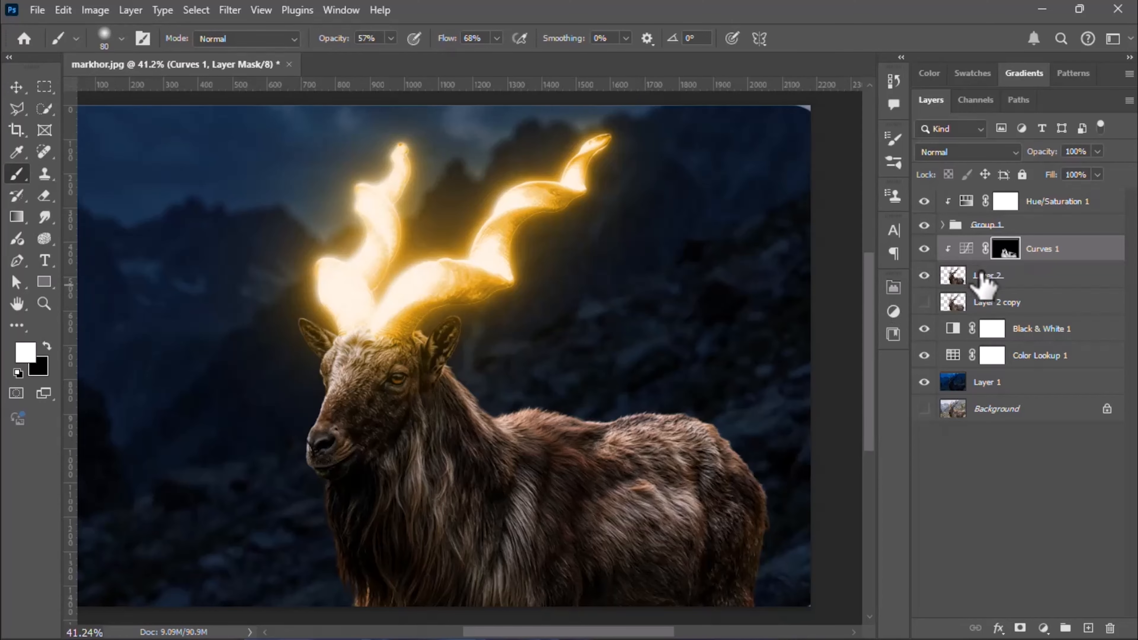
Add a Hue/Saturation adjustment directly above Layer 2, clipped to it and below Curves 1
scroll(1043, 390, "up", 3)
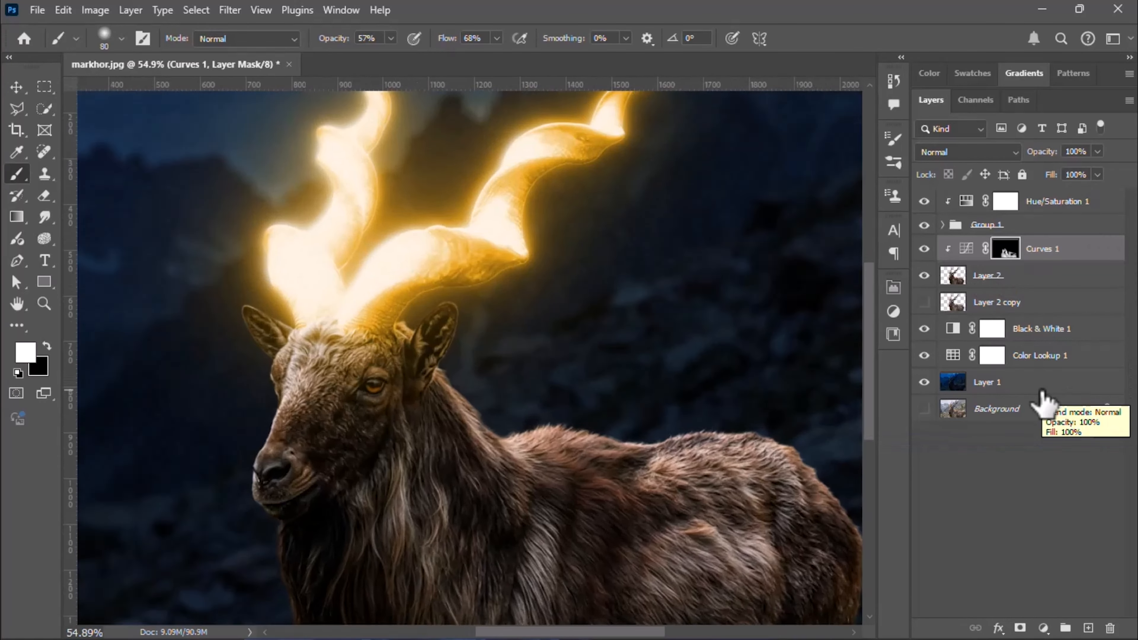
scroll(1042, 390, "down", 7)
scroll(1042, 390, "up", 5)
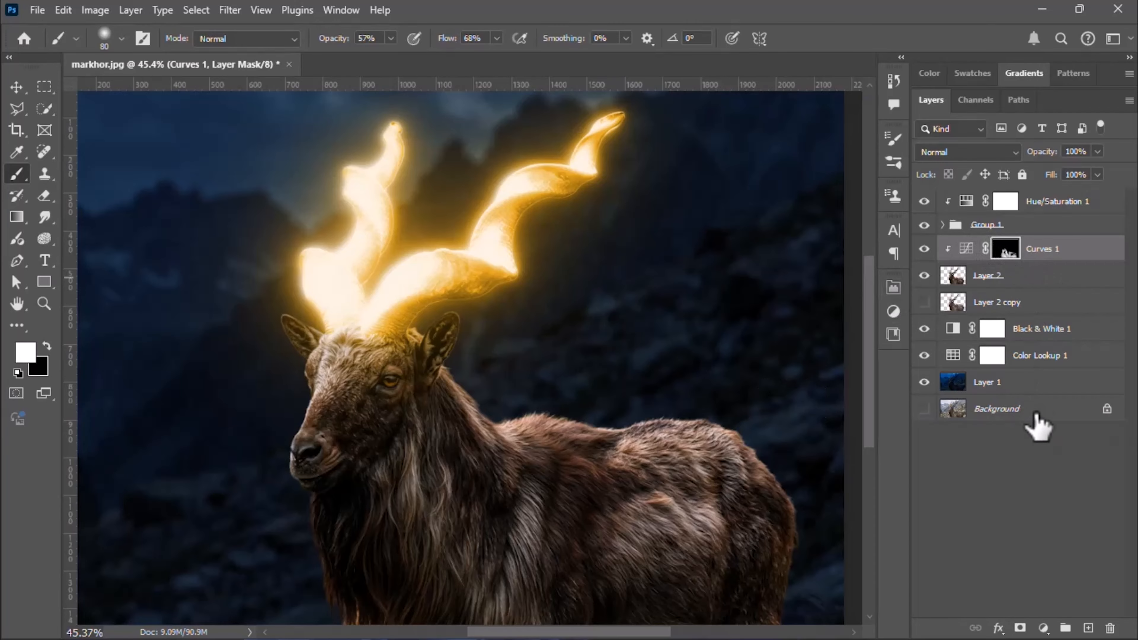
left_click(1045, 627)
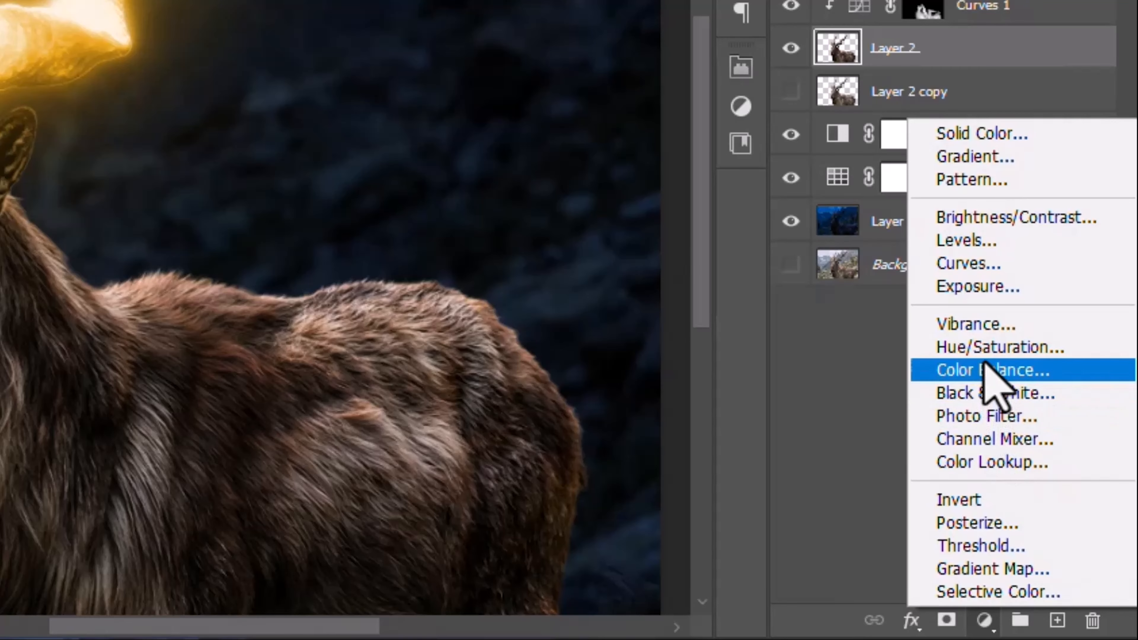
left_click(986, 349)
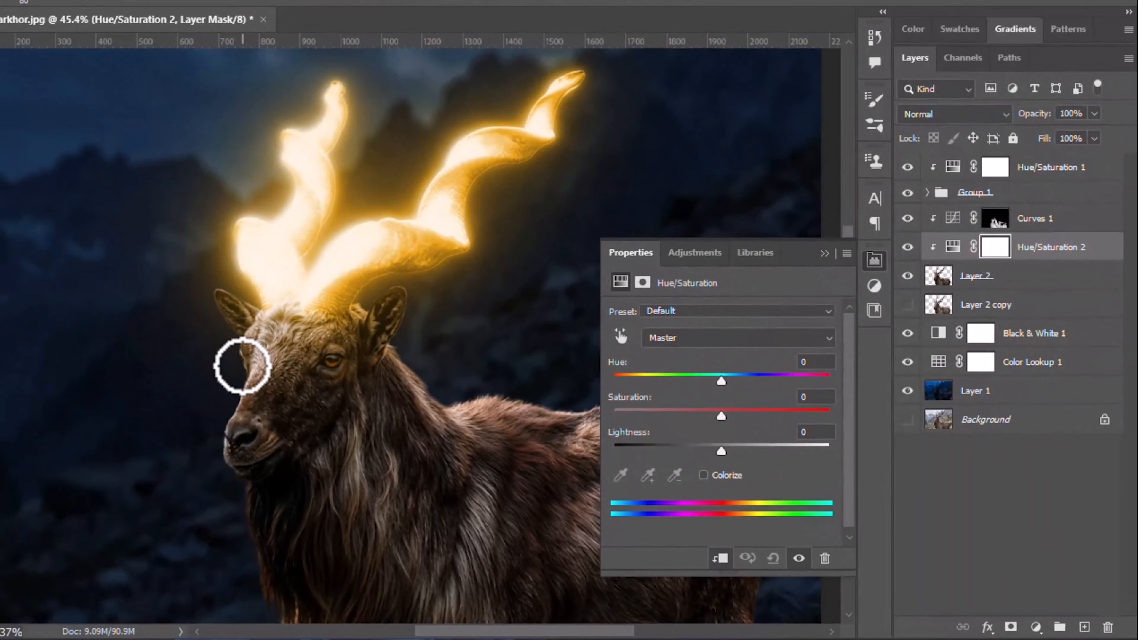
Colorize the markhor with Hue/Saturation 2 using hue 36, saturation 89 and lightness -14
key("ctrl+0")
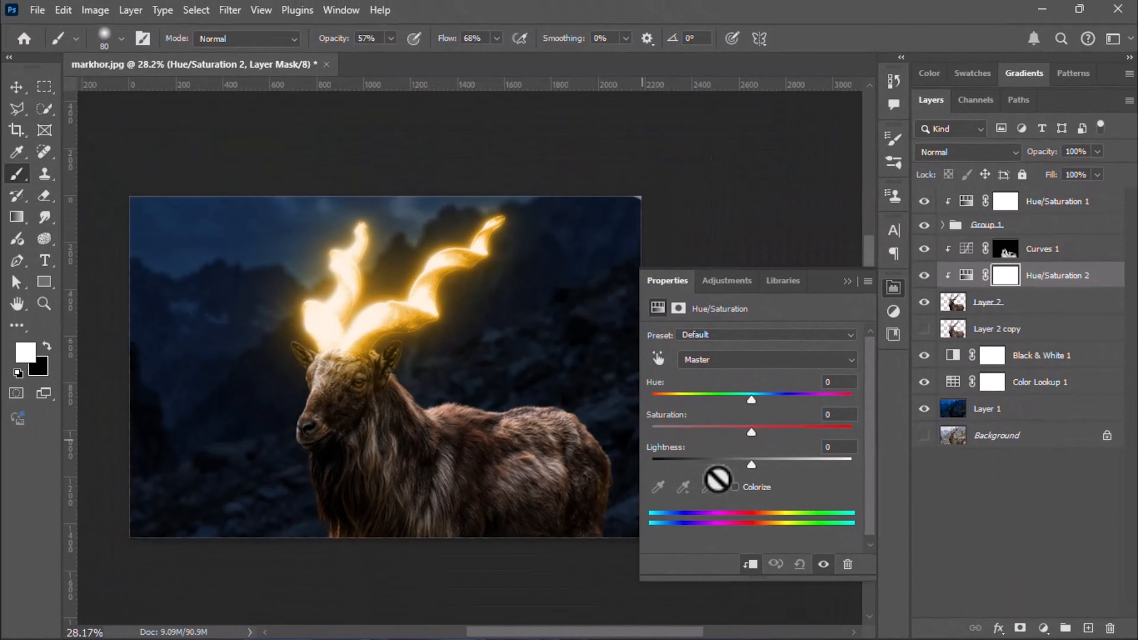
left_click(734, 486)
left_click_drag(701, 432, 848, 441)
left_click_drag(652, 401, 672, 406)
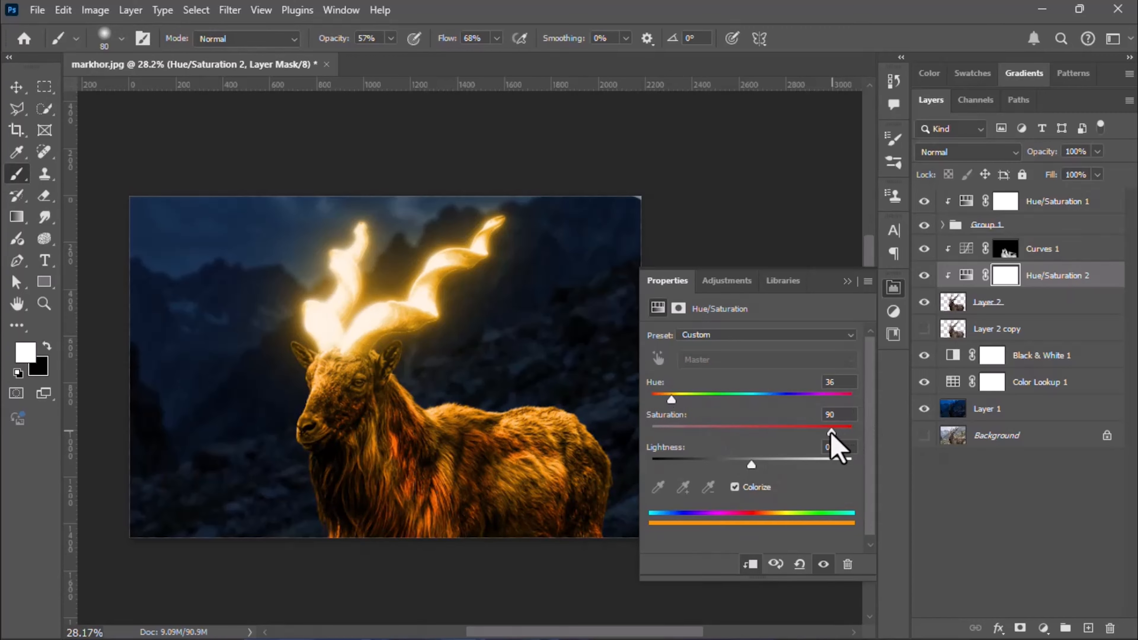
left_click_drag(751, 465, 733, 466)
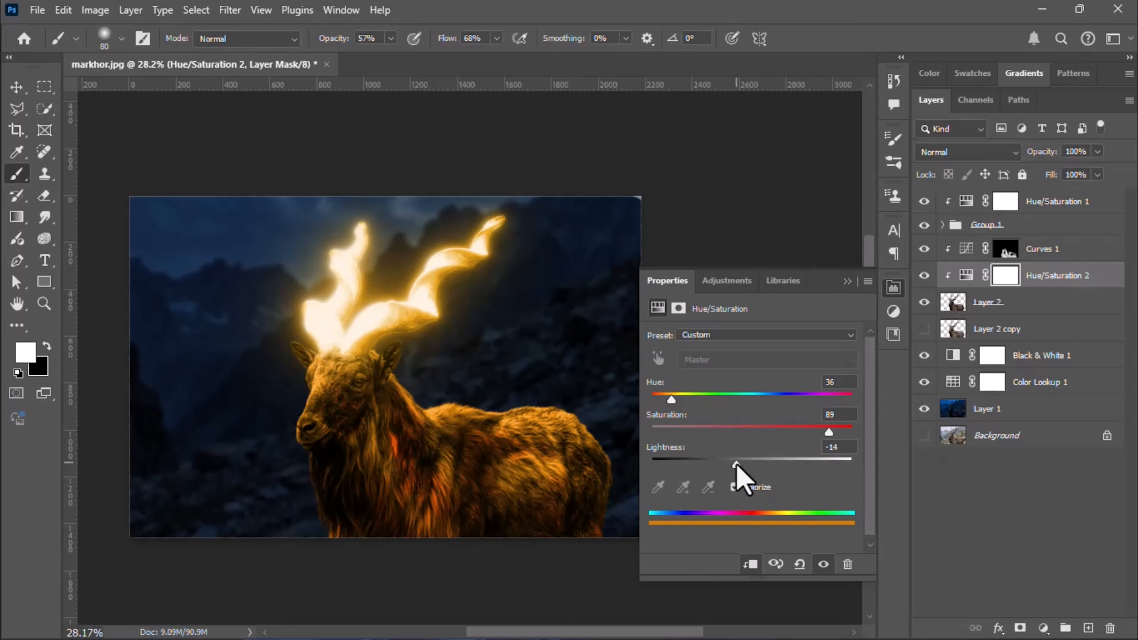
left_click(846, 281)
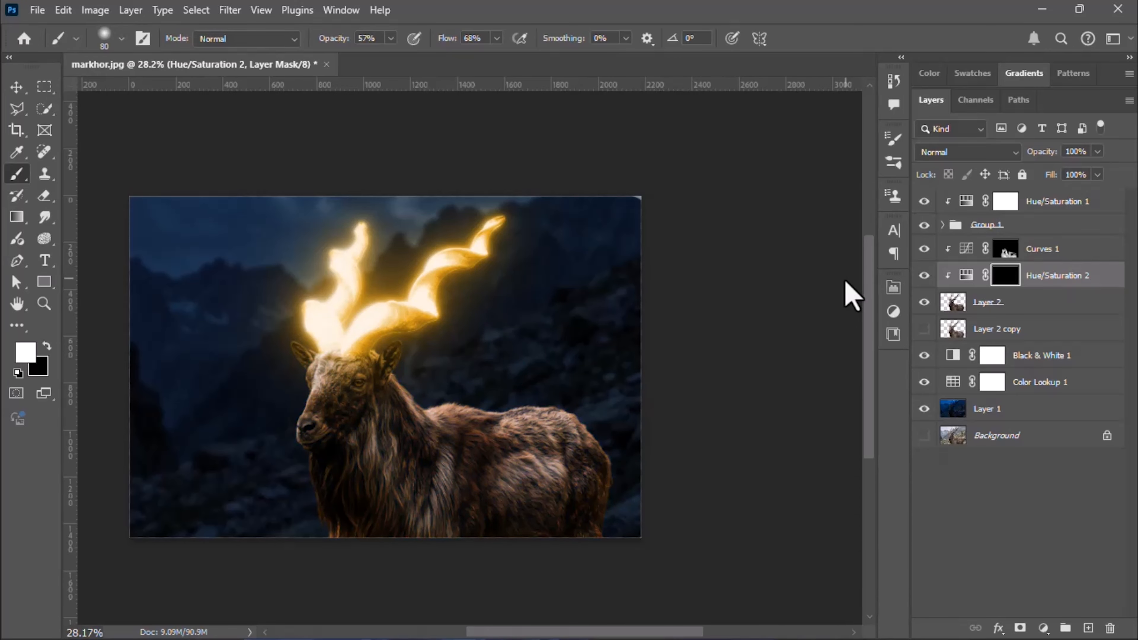
Invert the Hue/Saturation 2 mask to black and paint white at 41% opacity and 58% flow over the markhor's face, neck and chest fur
scroll(368, 439, "up", 3)
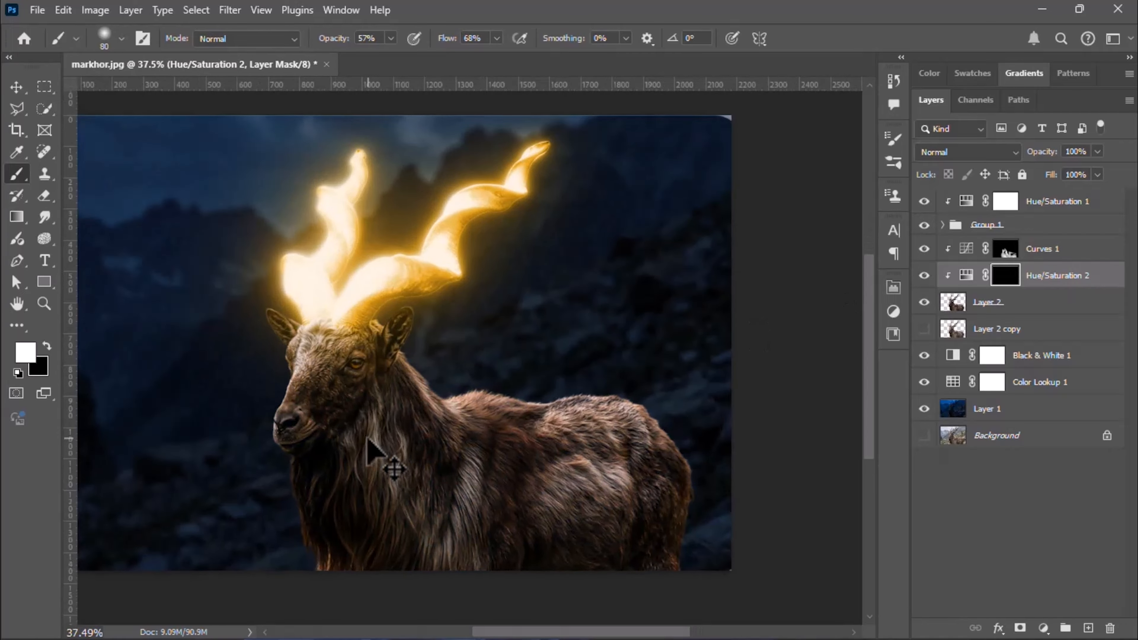
scroll(368, 439, "up", 1)
scroll(368, 439, "up", 1)
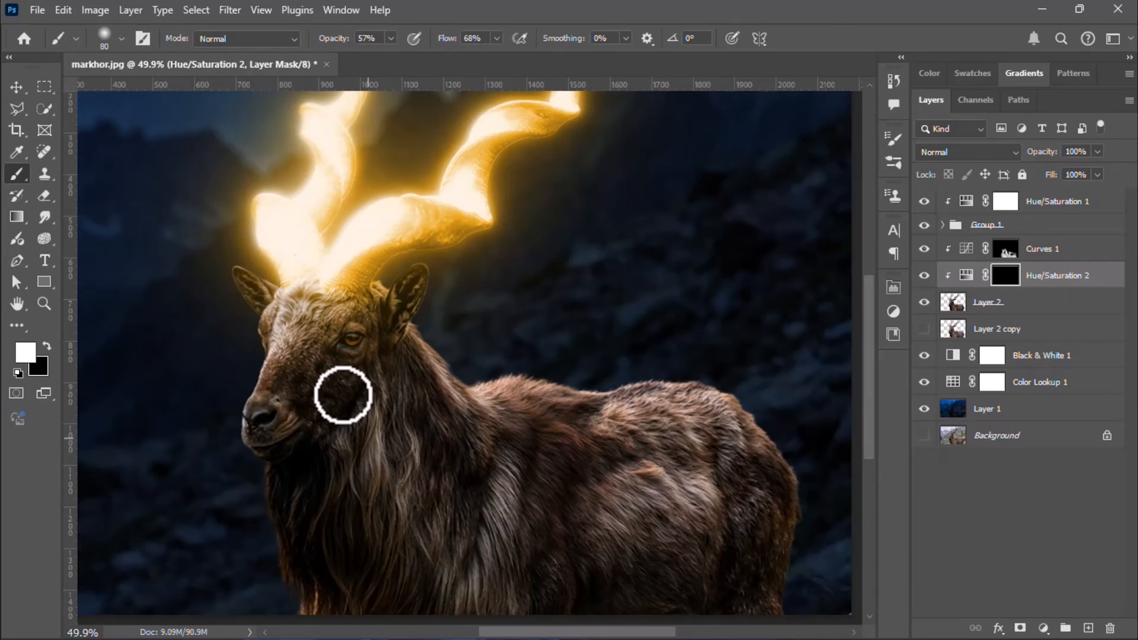
mouse_move(316, 324)
left_mouse_down()
mouse_move(246, 404)
mouse_move(244, 451)
left_mouse_up()
mouse_move(308, 372)
left_mouse_down()
mouse_move(460, 372)
mouse_move(500, 442)
left_mouse_up()
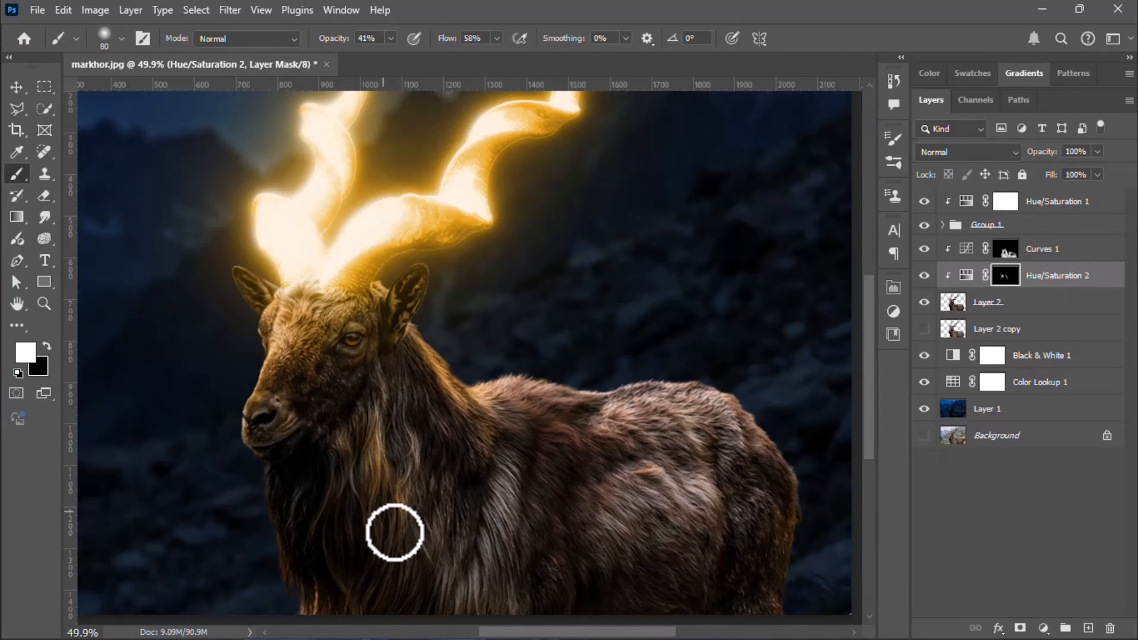
left_click_drag(375, 435, 429, 574)
left_click_drag(504, 484, 464, 637)
Paint the golden light along the markhor's back and flank on the Hue/Saturation 2 mask, varying the brush size and ending at 100 px
key("bracketright")
key("bracketright")
key("bracketright")
key("bracketright")
mouse_move(489, 386)
left_mouse_down()
mouse_move(612, 394)
mouse_move(742, 498)
mouse_move(507, 371)
mouse_move(462, 374)
left_mouse_up()
key("bracketleft")
key("bracketleft")
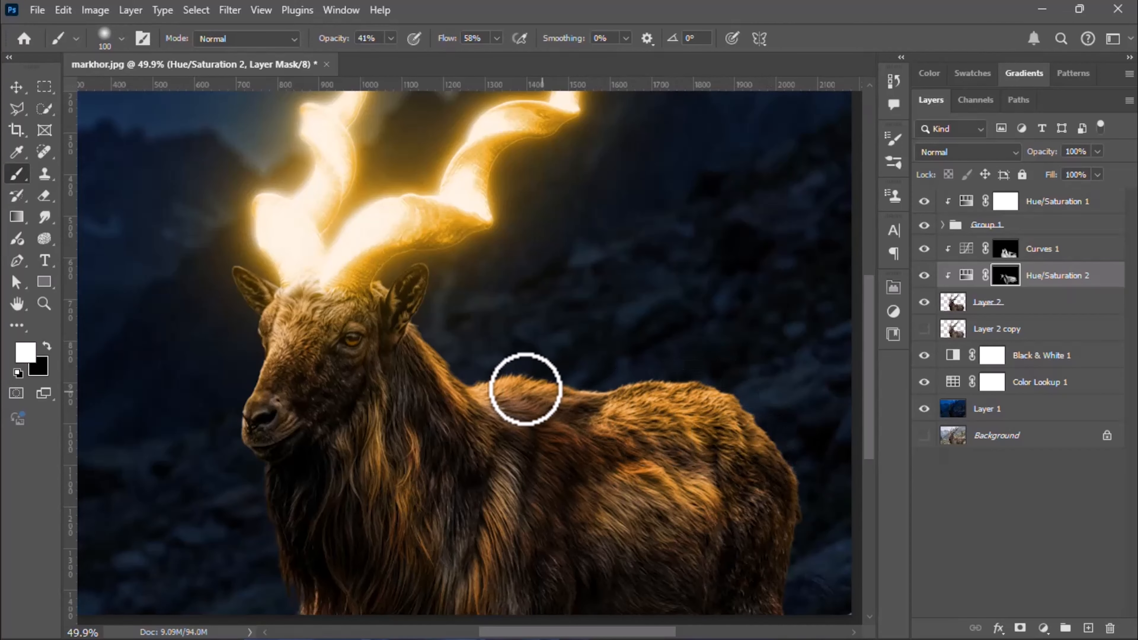
Add a Levels adjustment clipped directly above Layer 2 and set its midtones to 0.79
scroll(521, 403, "down", 1)
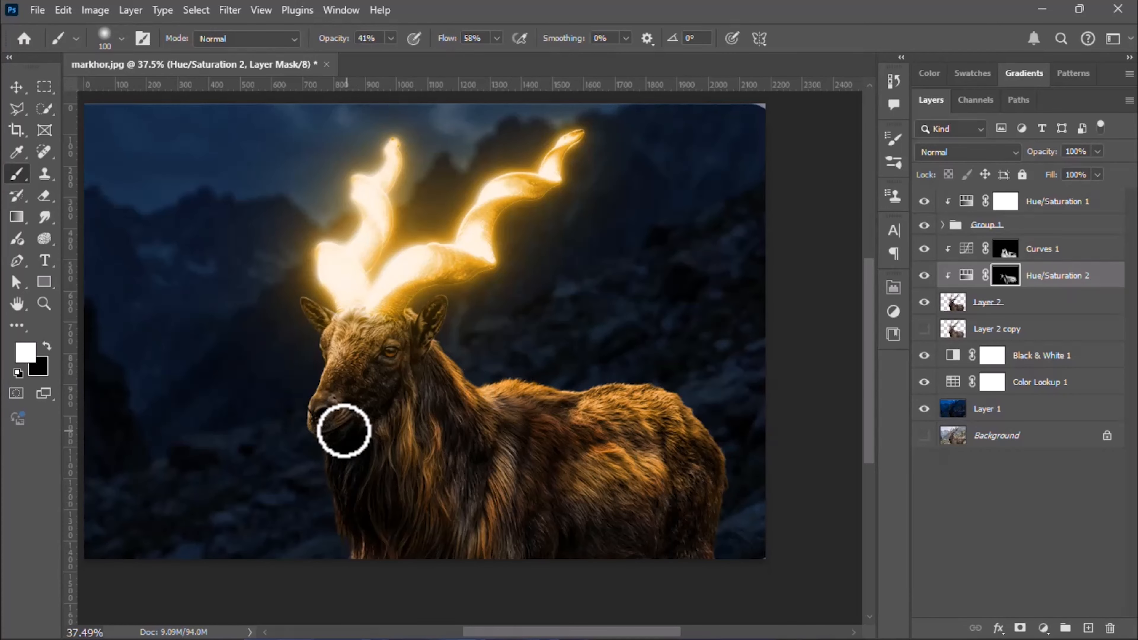
scroll(474, 573, "down", 1)
scroll(515, 426, "down", 1)
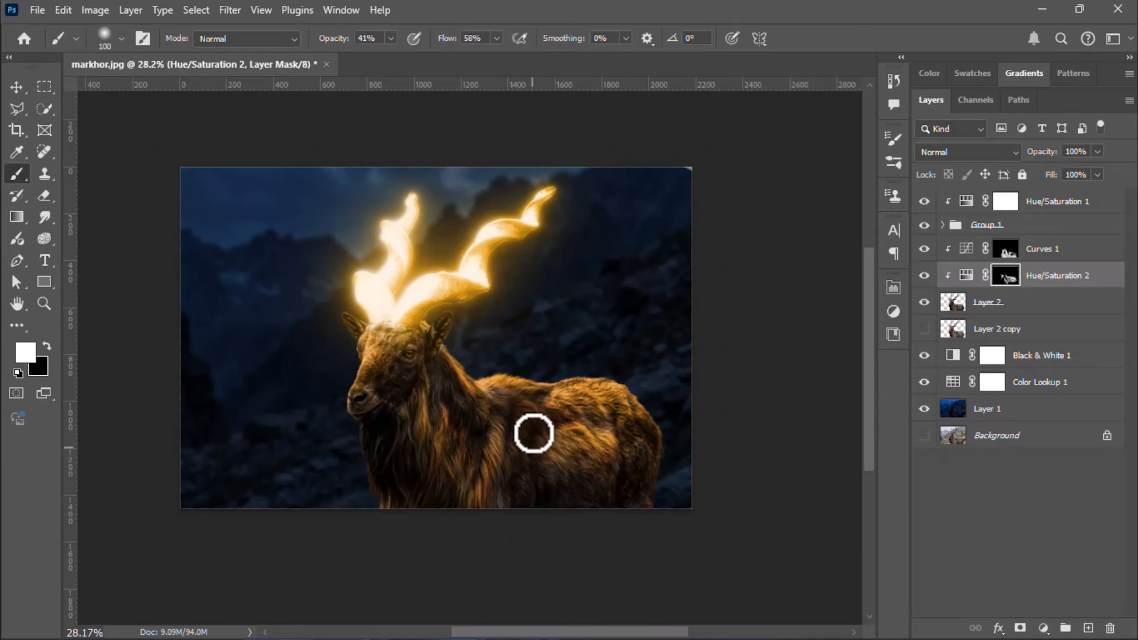
scroll(419, 292, "up", 2)
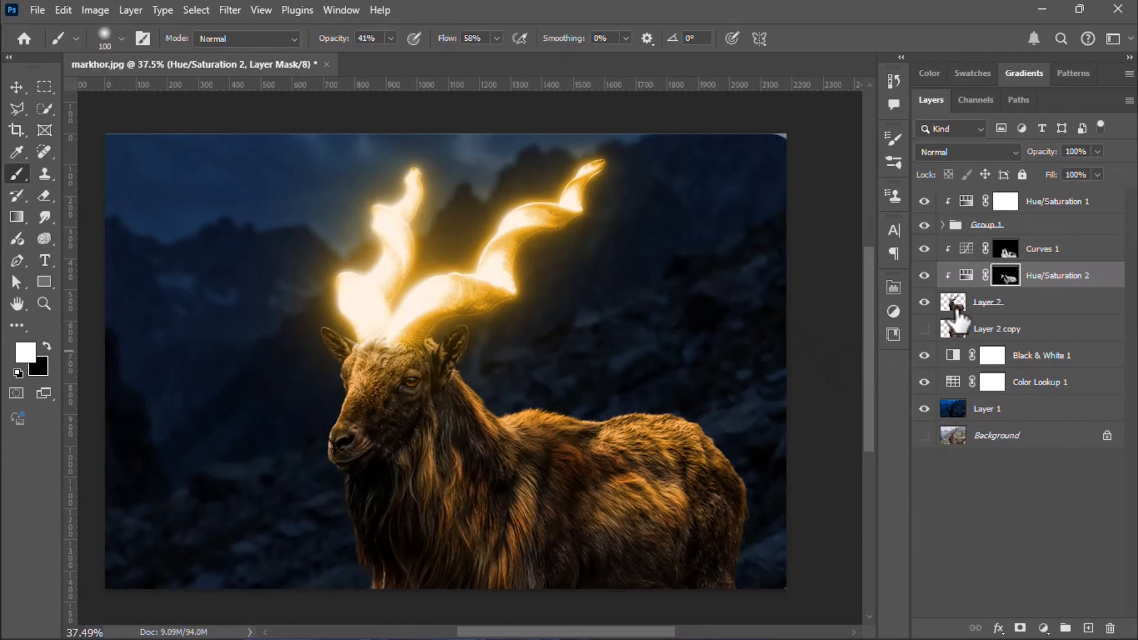
left_click(956, 309)
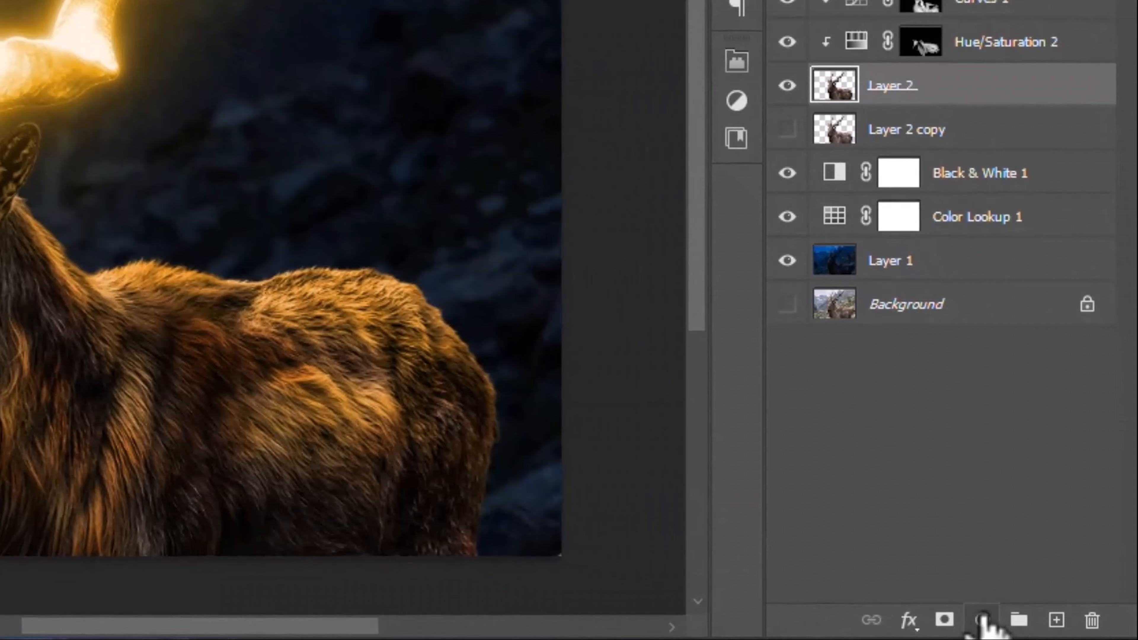
left_click(1043, 627)
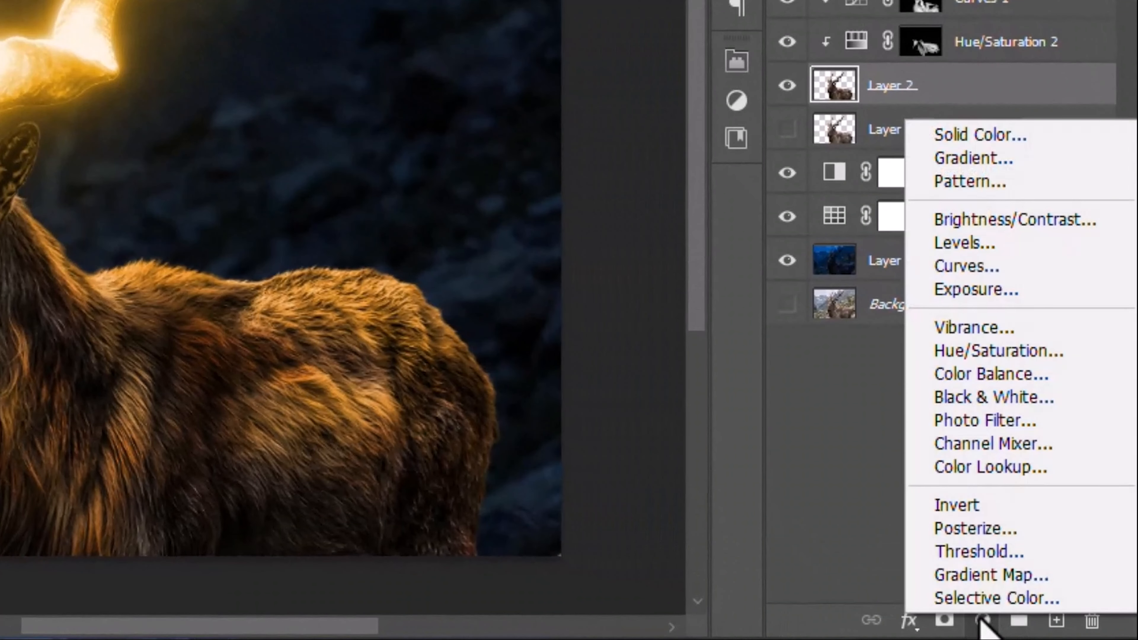
left_click(970, 244)
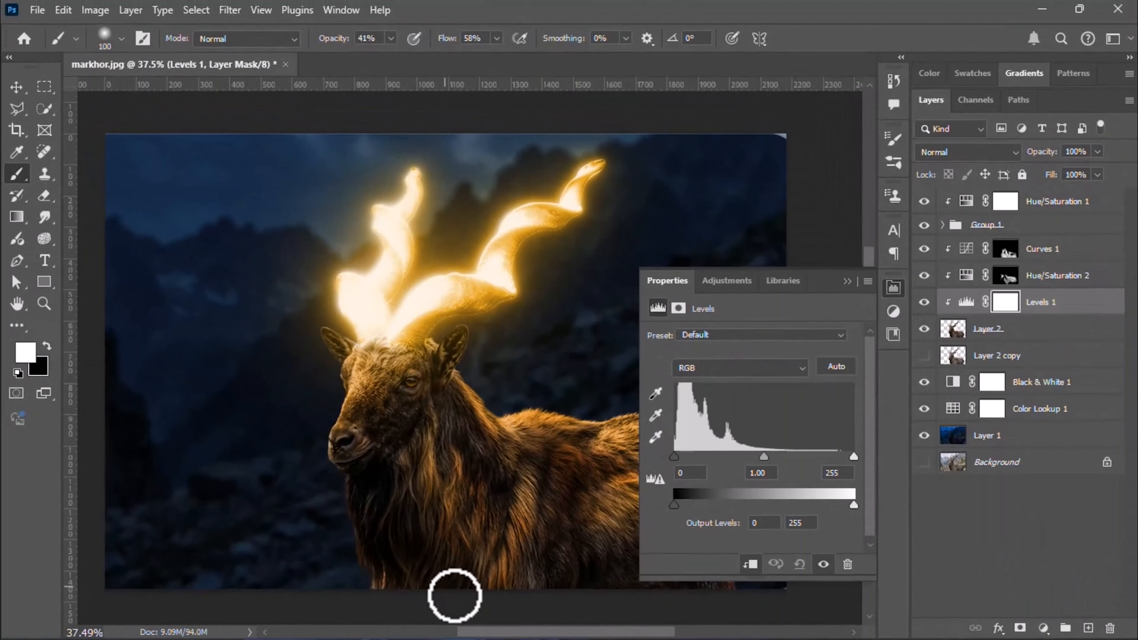
left_click_drag(472, 632, 517, 632)
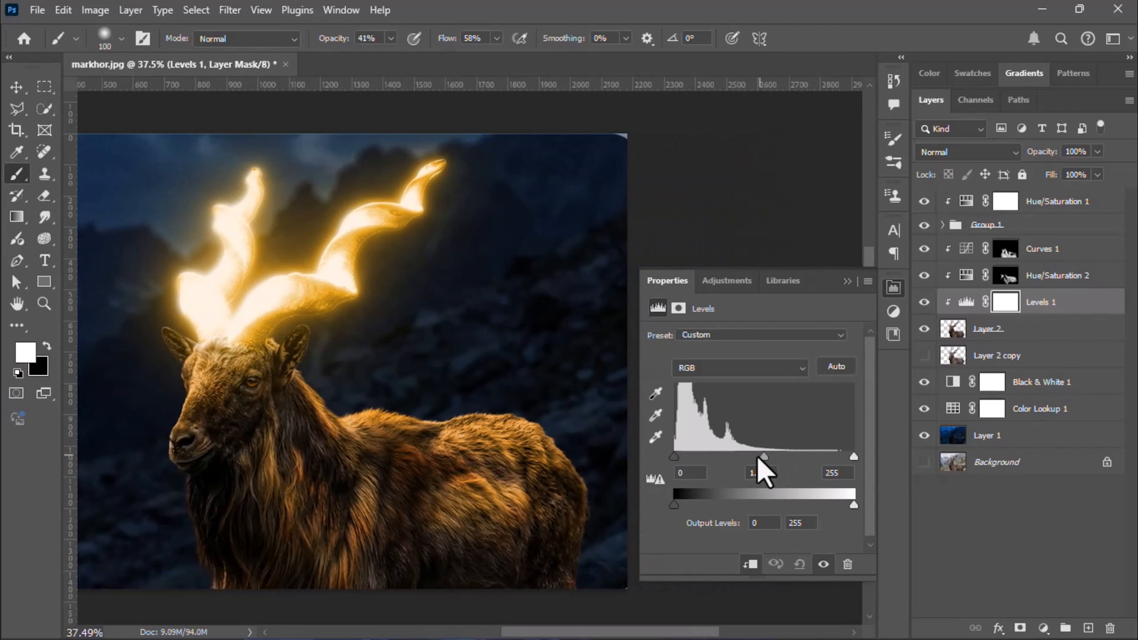
left_click_drag(758, 460, 765, 461)
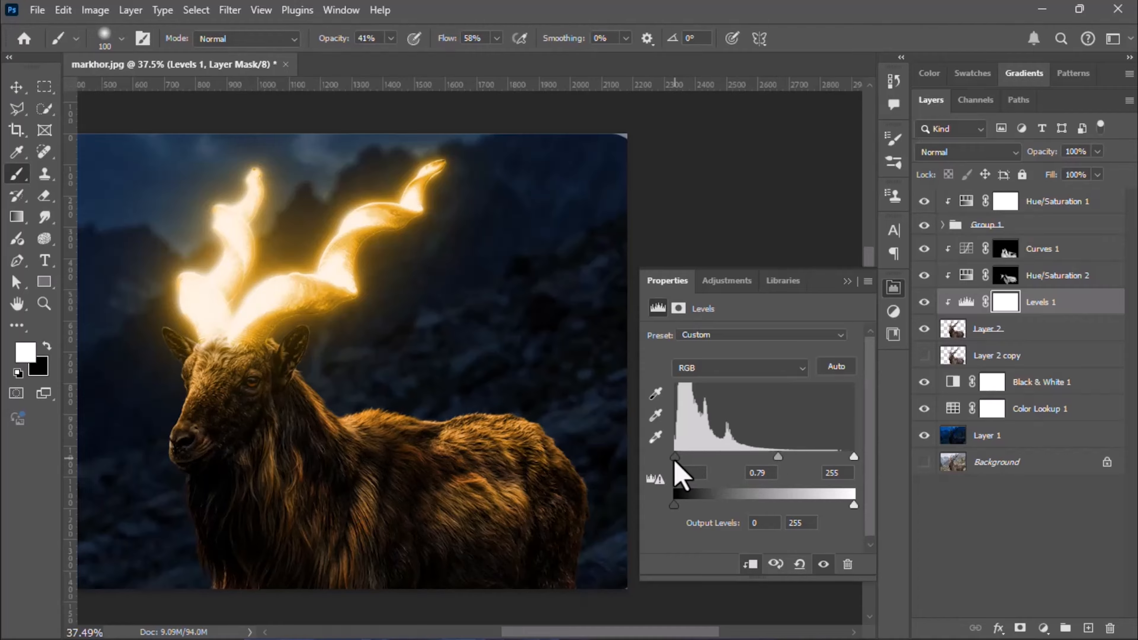
left_click(848, 281)
left_click(1046, 276)
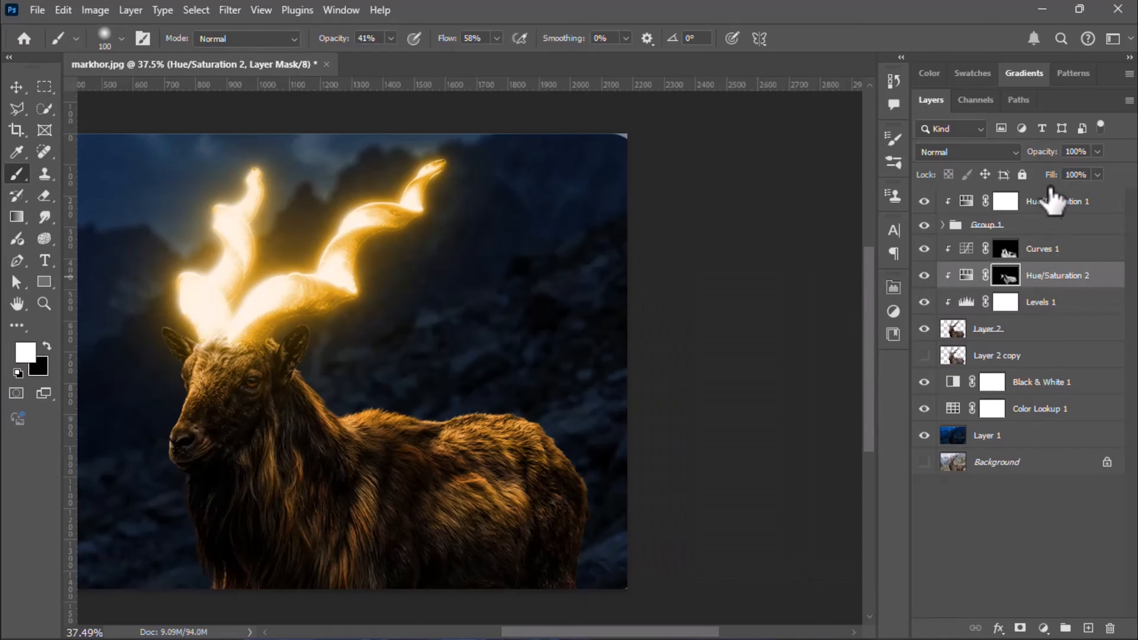
left_click_drag(1053, 175, 1070, 123)
left_click(1044, 248)
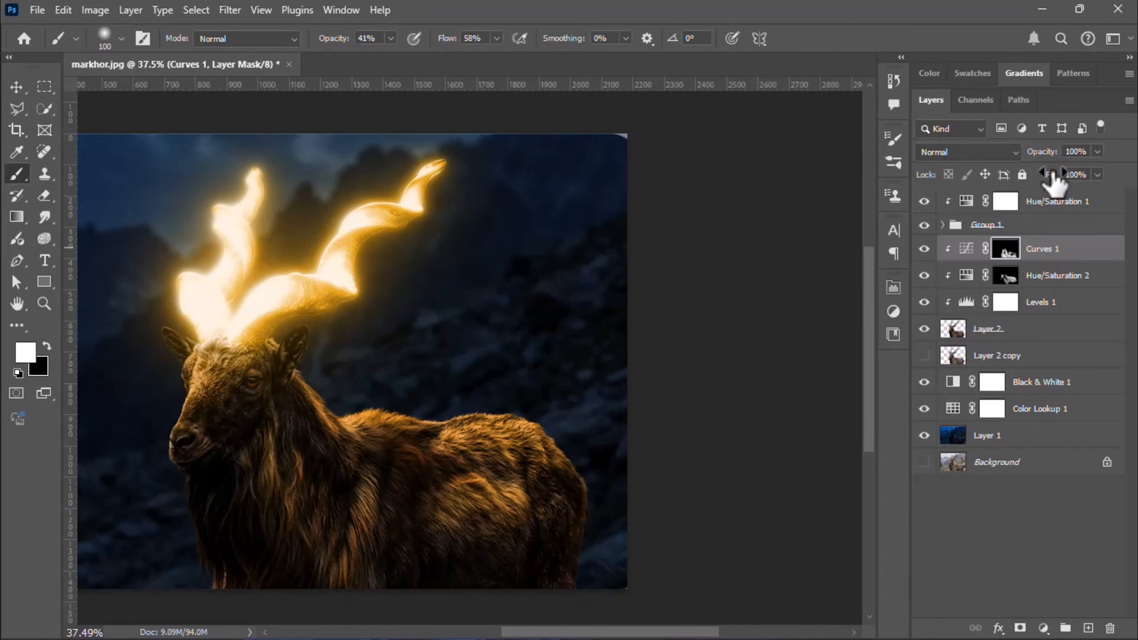
left_click_drag(1052, 175, 1044, 176)
Paint more golden light over the markhor's body on the Hue/Saturation 2 mask at 41% opacity with the 100 px brush
left_click(1015, 279)
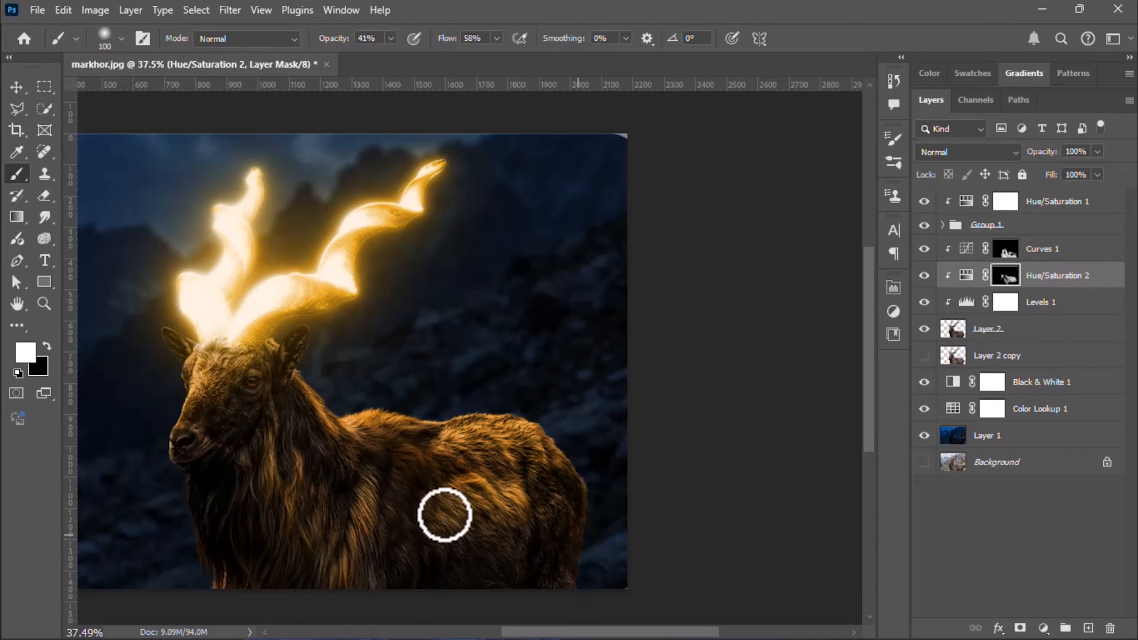
scroll(378, 508, "down", 2)
scroll(379, 509, "down", 1)
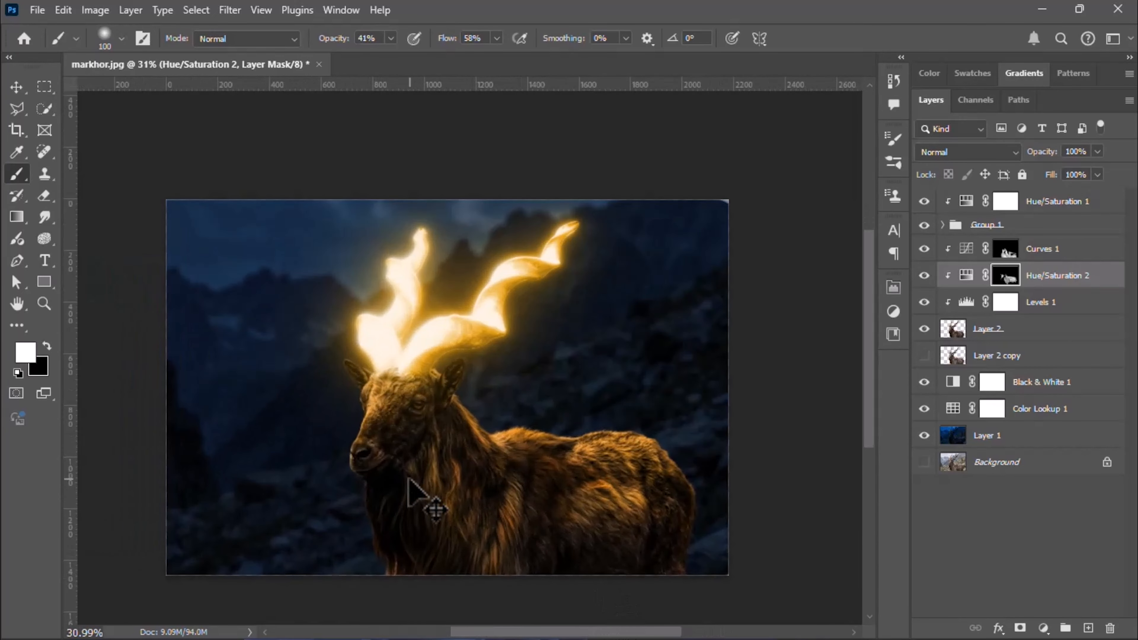
Add a Brightness/Contrast adjustment directly above Layer 3 in the horn group, with brightness -102 and contrast 5
left_click(1044, 629)
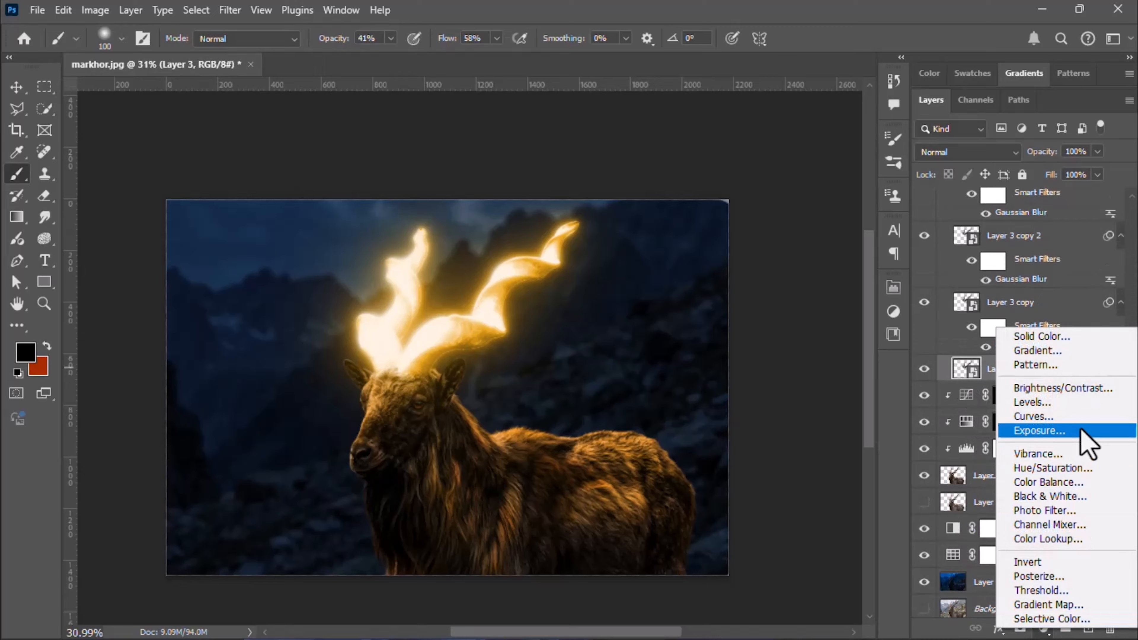
left_click(1071, 390)
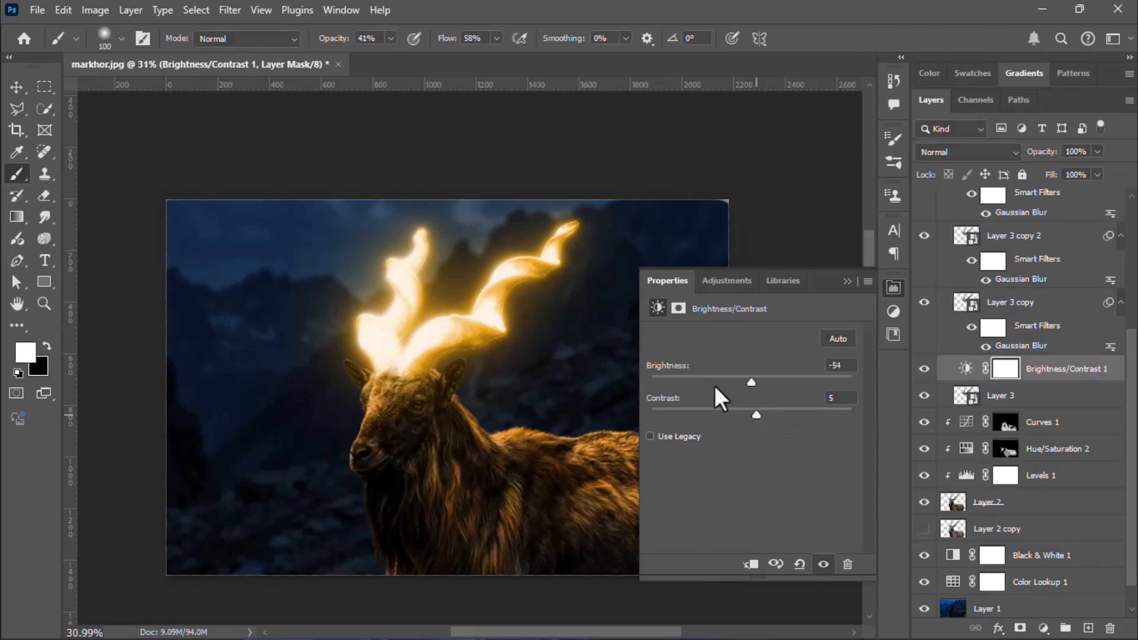
left_click(965, 366)
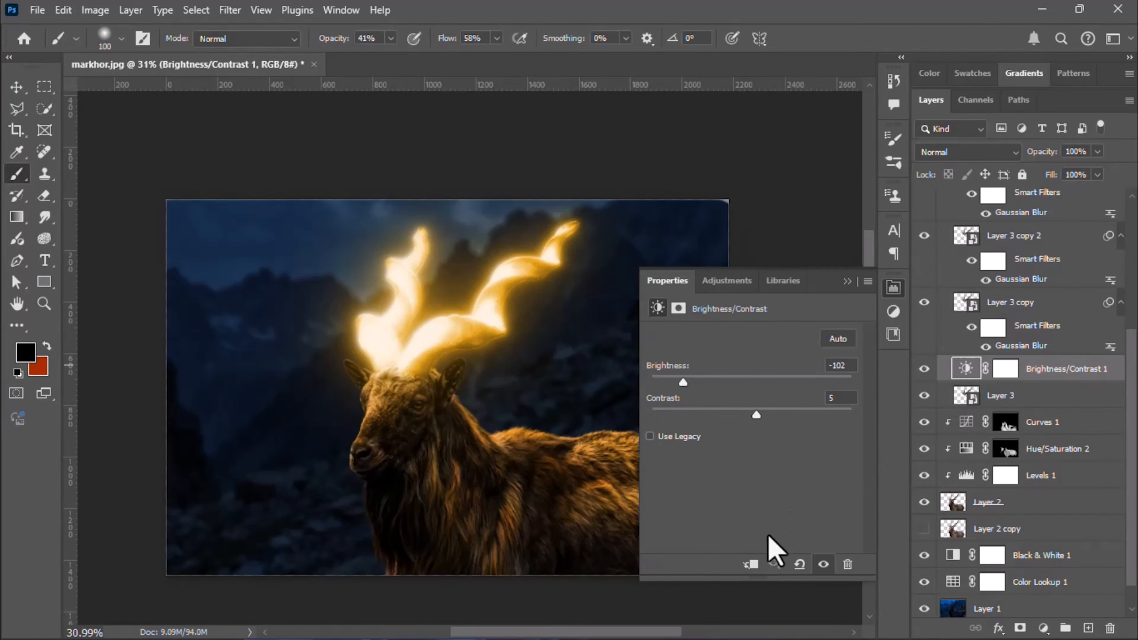